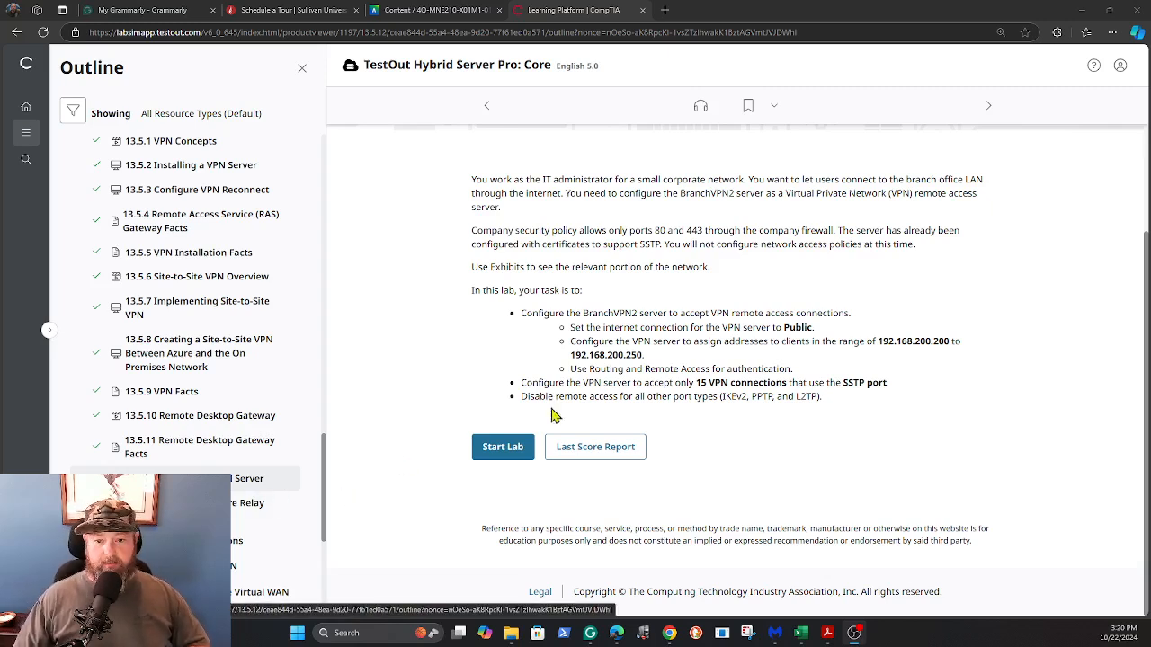
Step: Start the VPN server lab and view the network diagram in its exhibits
{"action": "left_click", "coordinate": [500, 451]}
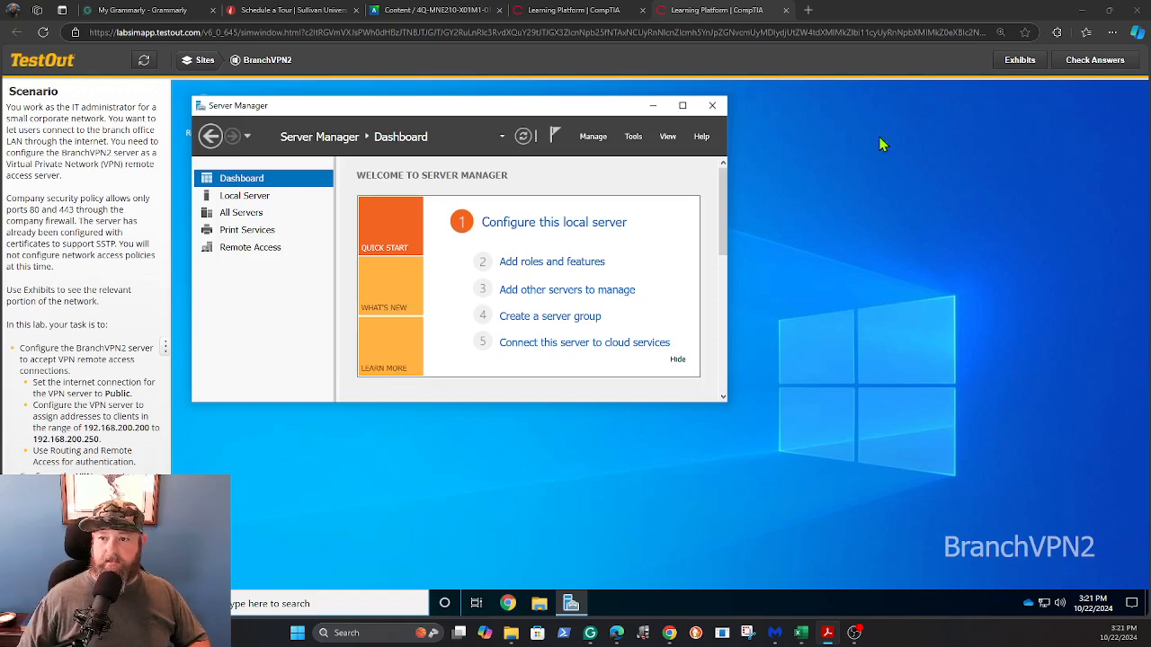
{"action": "left_click", "coordinate": [1014, 61]}
{"action": "scroll", "coordinate": [332, 463], "scroll_direction": "down", "scroll_amount": 1}
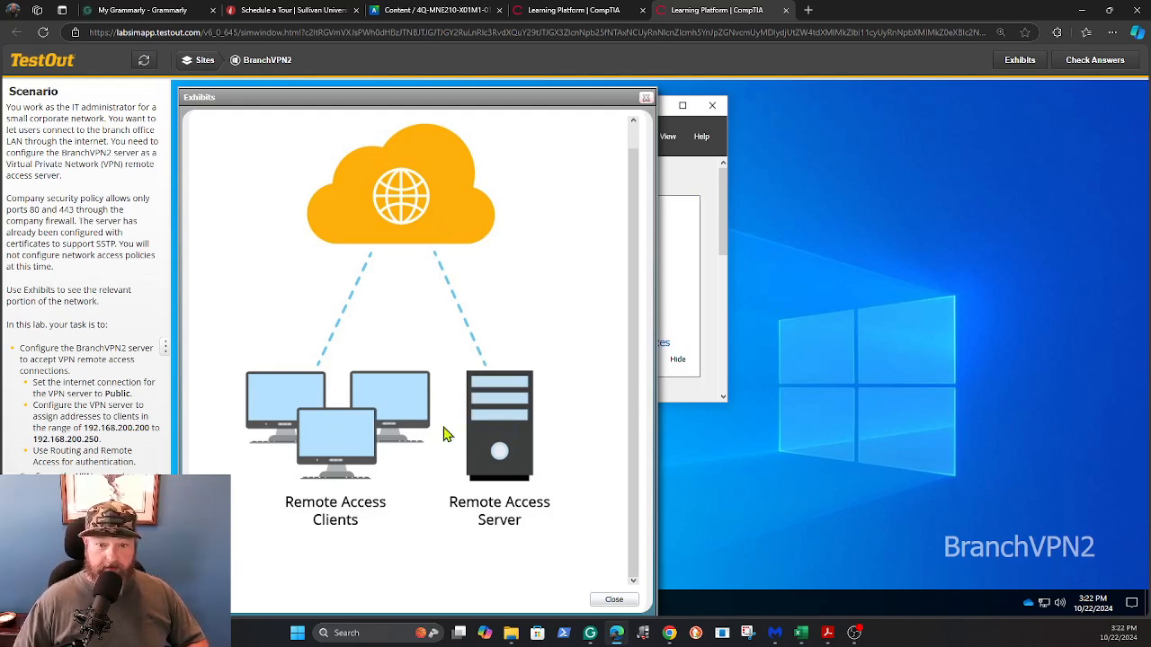
{"action": "left_click", "coordinate": [645, 99]}
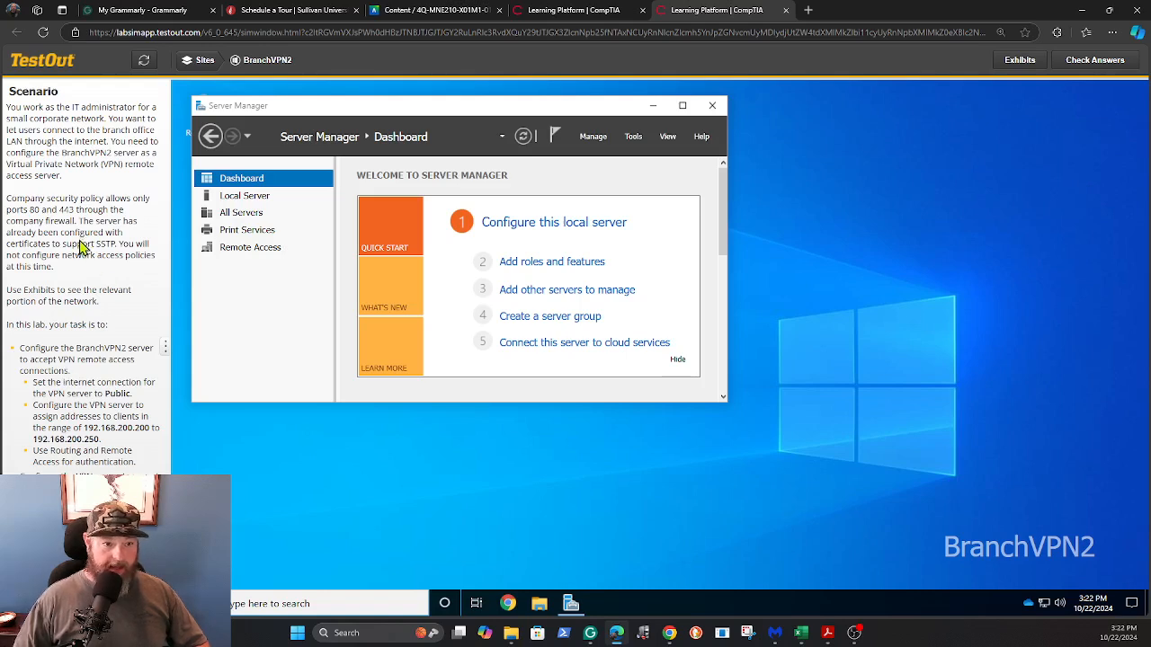
Step: Open Routing and Remote Access and start configuring BranchVPN2 as a remote access server that accepts VPN connections
{"action": "left_click", "coordinate": [634, 137]}
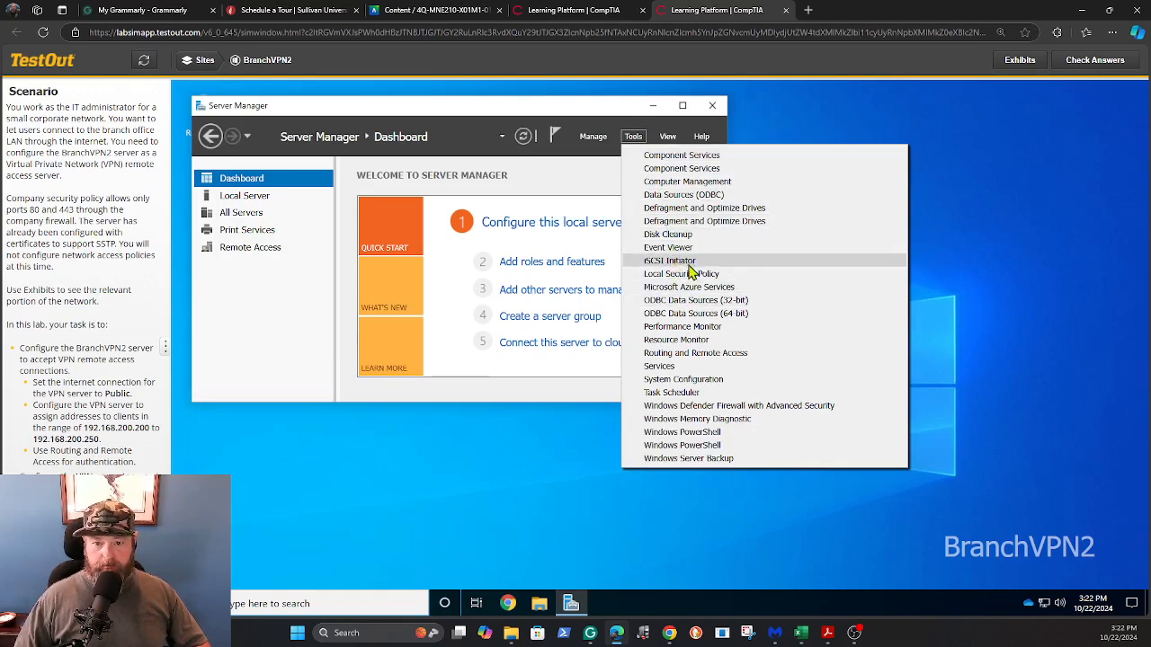
{"action": "left_click", "coordinate": [674, 355]}
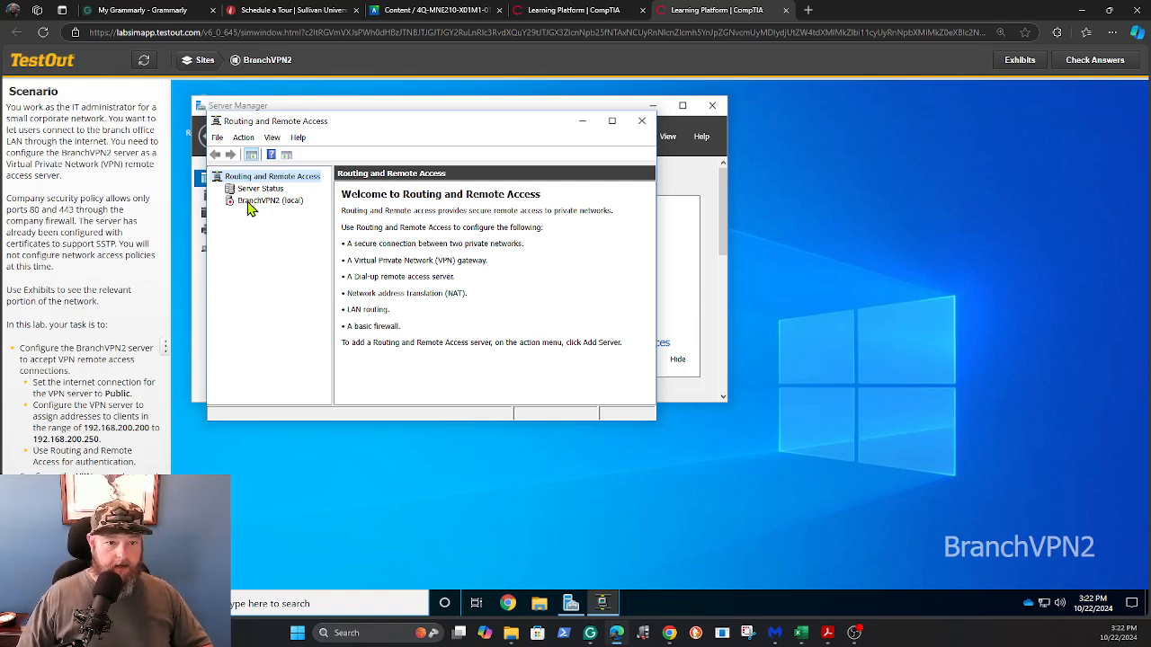
{"action": "right_click", "coordinate": [251, 207]}
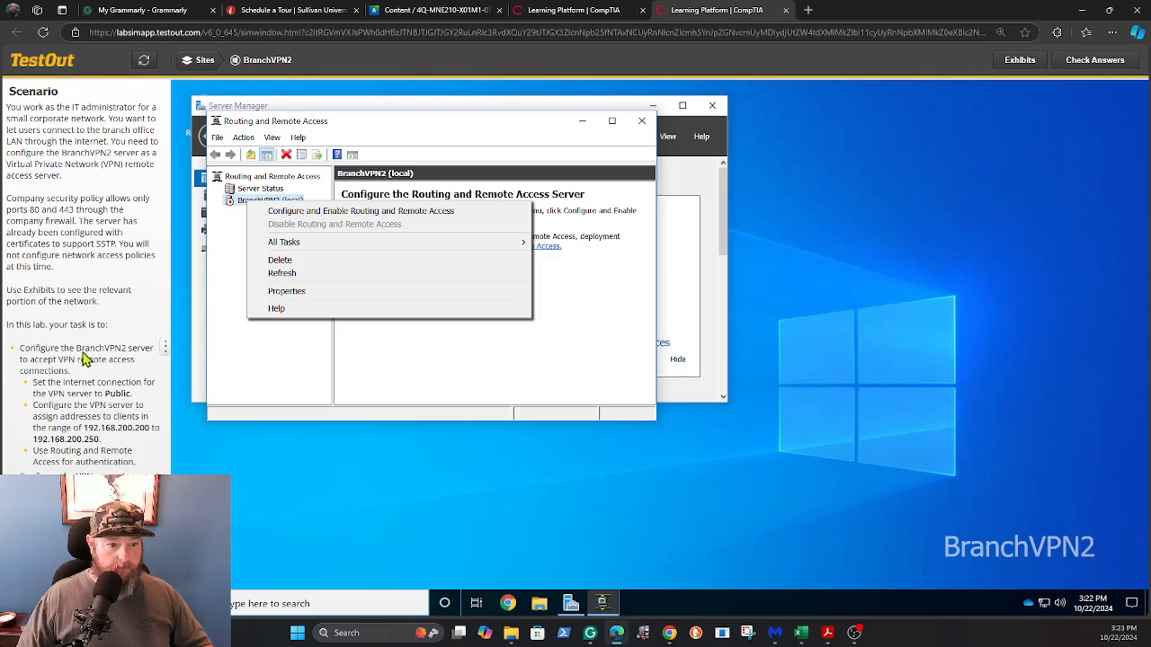
{"action": "left_click", "coordinate": [316, 213]}
{"action": "left_click", "coordinate": [497, 385]}
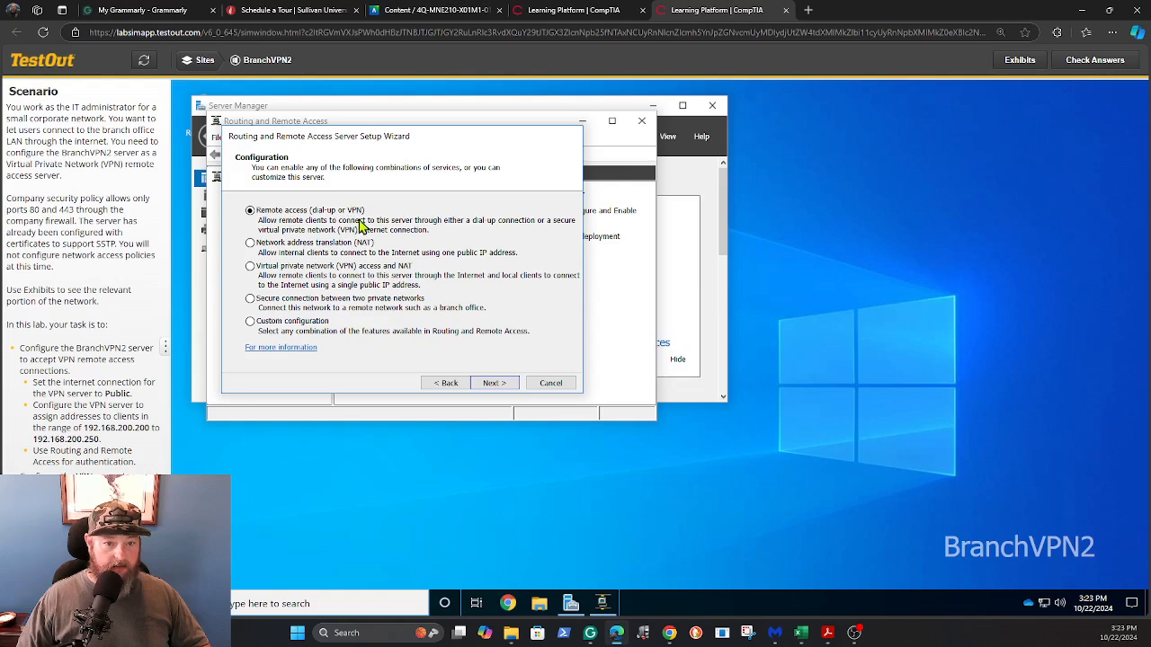
{"action": "left_click", "coordinate": [494, 385]}
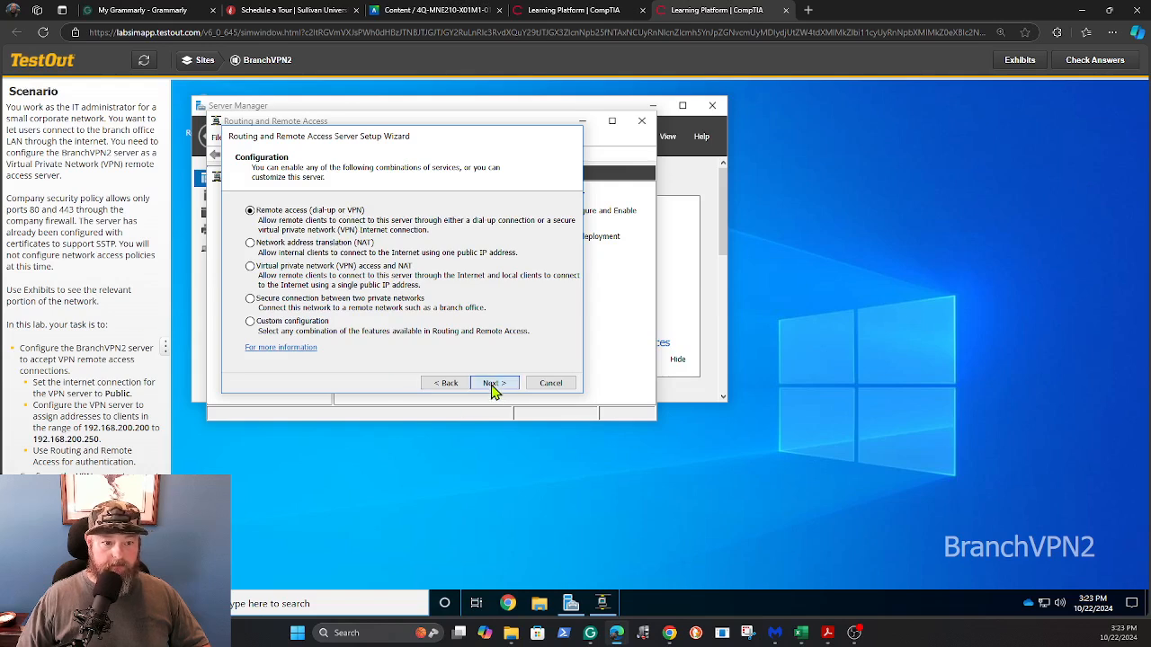
{"action": "left_click", "coordinate": [259, 231]}
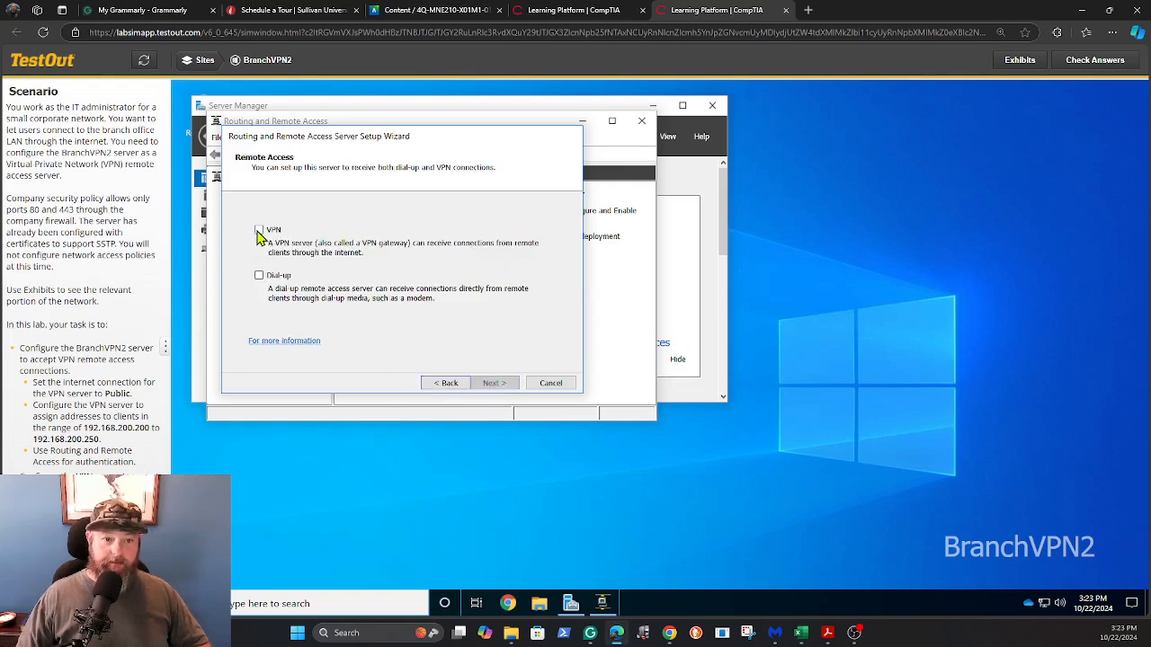
{"action": "left_click", "coordinate": [485, 387]}
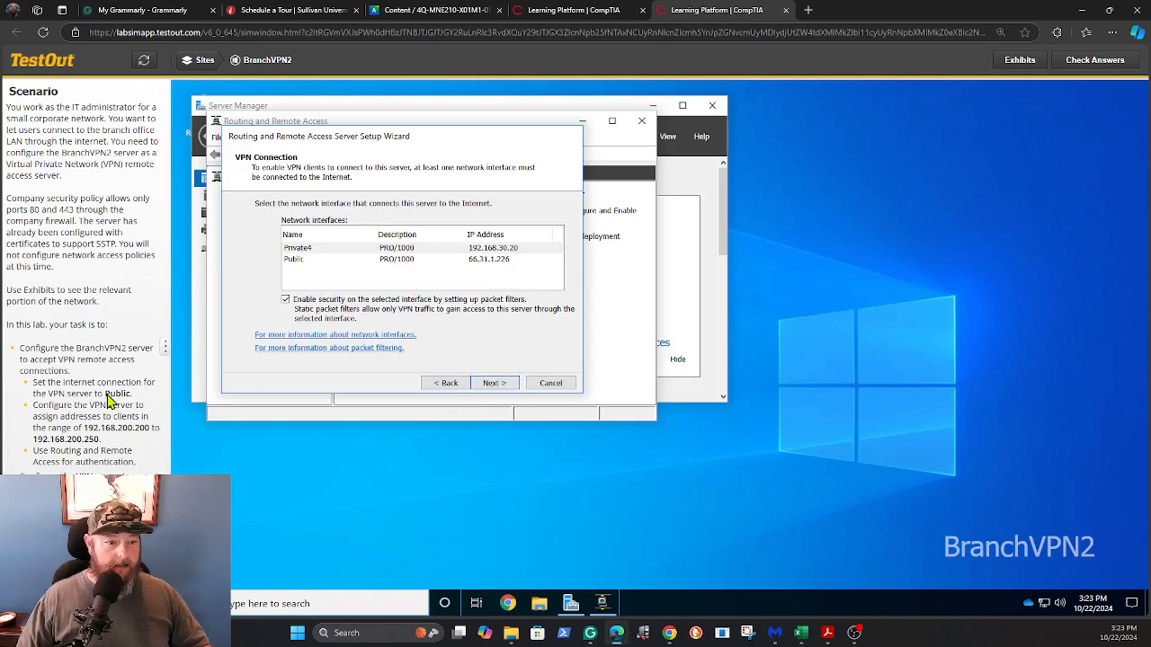
Step: Choose Public as the VPN server's internet interface and assign client addresses from a specified range
{"action": "left_click", "coordinate": [296, 259]}
{"action": "left_click", "coordinate": [494, 383]}
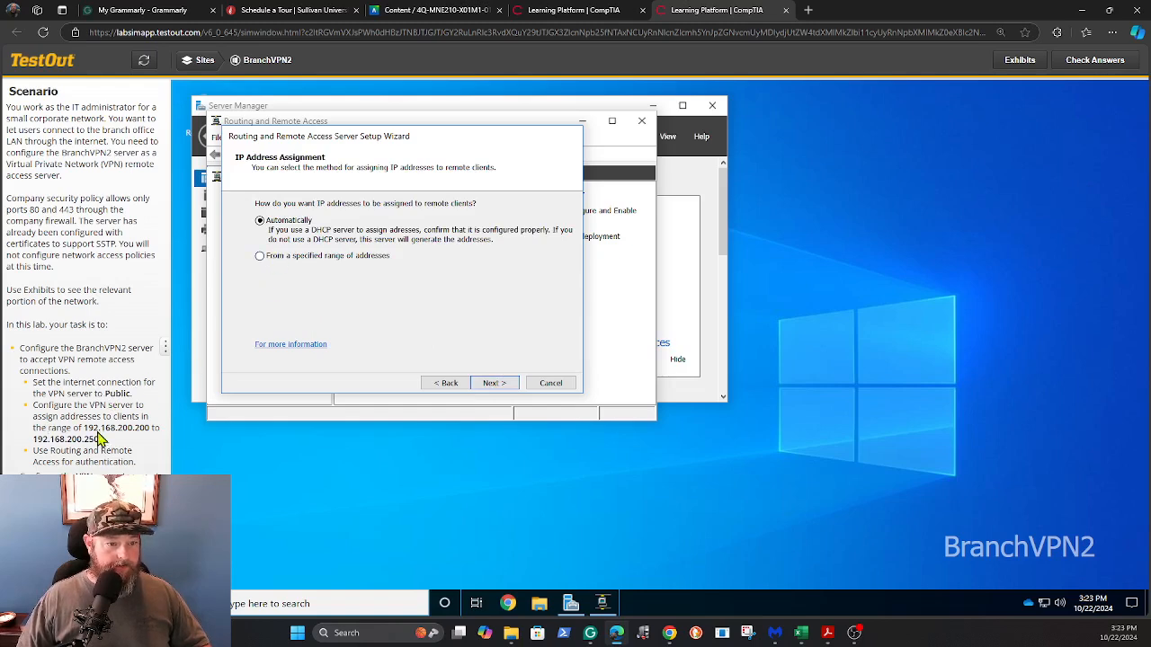
{"action": "left_click", "coordinate": [260, 258]}
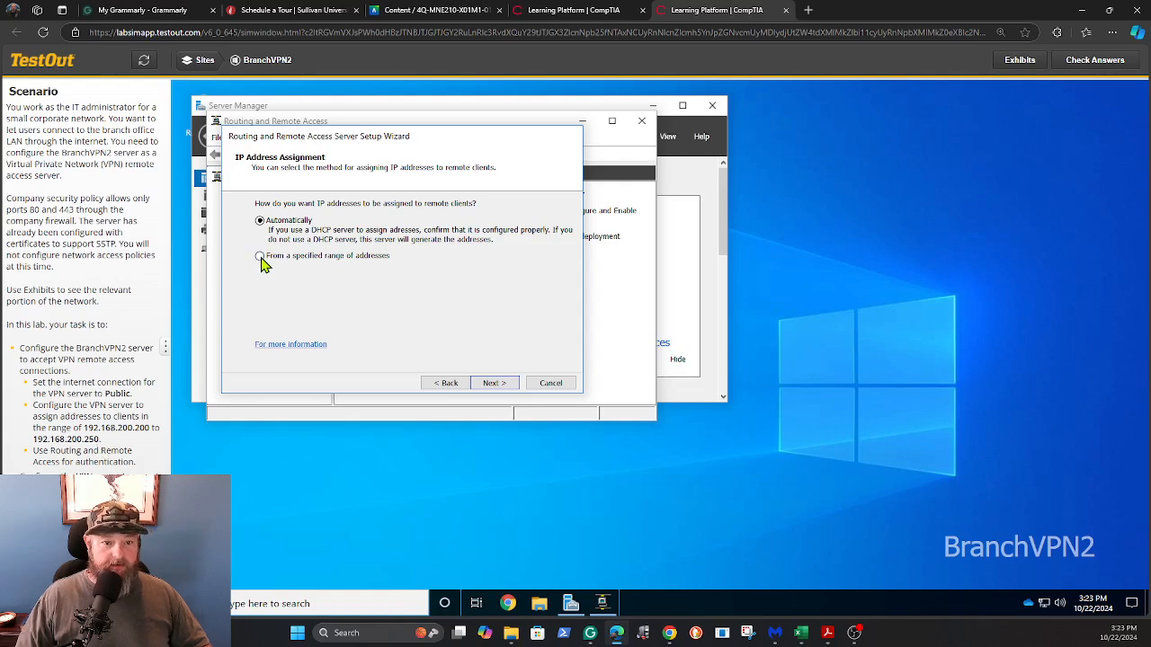
{"action": "left_click", "coordinate": [491, 383]}
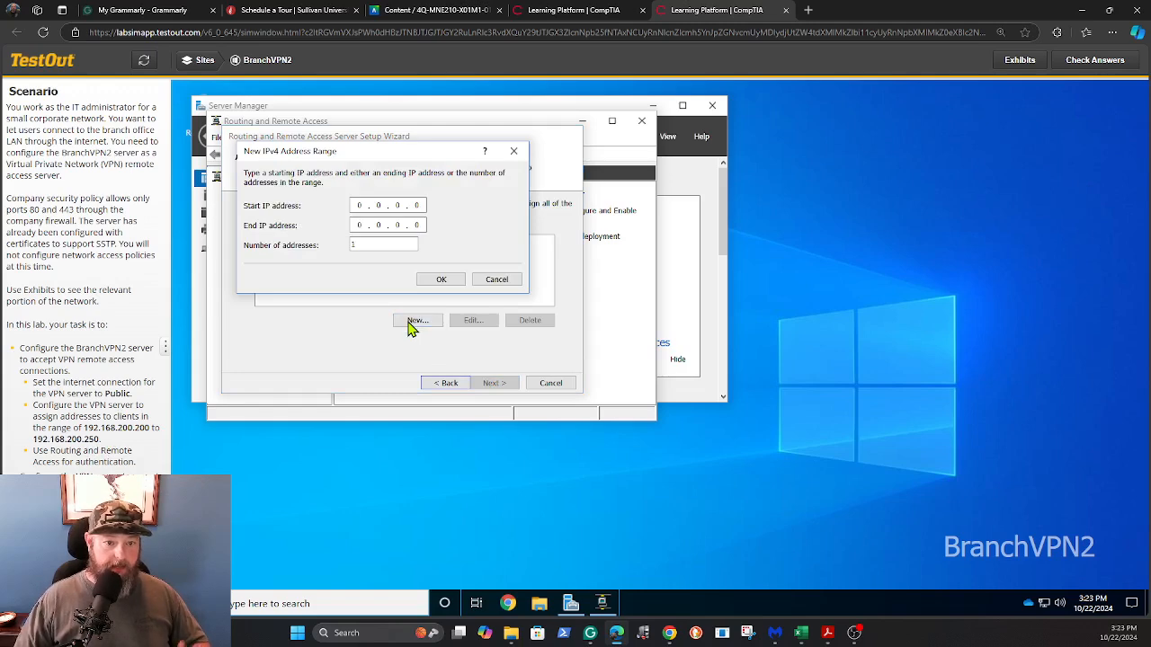
Step: Add the client address range from 192.168.200.200 to 192.168.200.250
{"action": "left_click", "coordinate": [360, 206]}
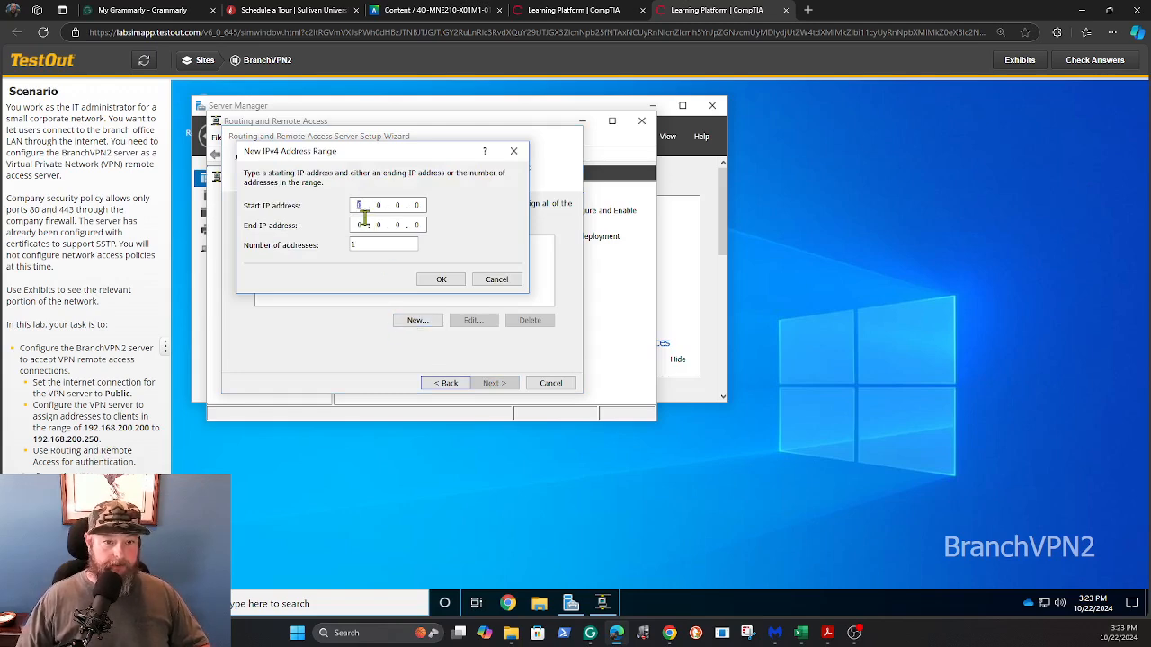
{"action": "type", "text": "192 . "}
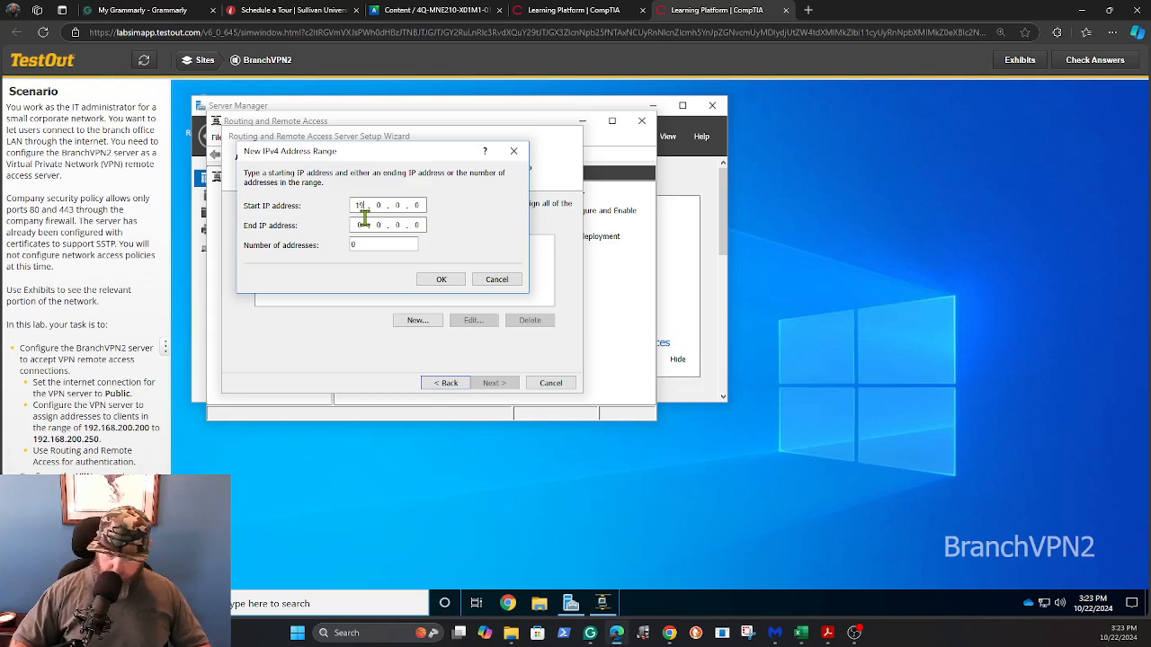
{"action": "type", "text": "168 . "}
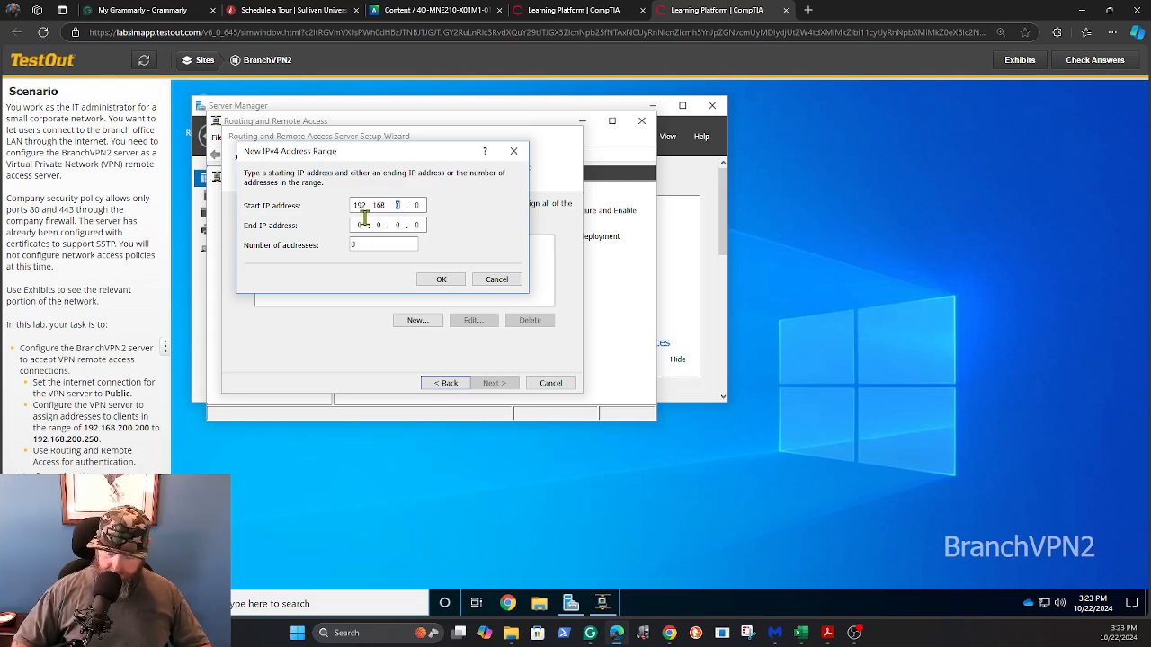
{"action": "type", "text": "200 . "}
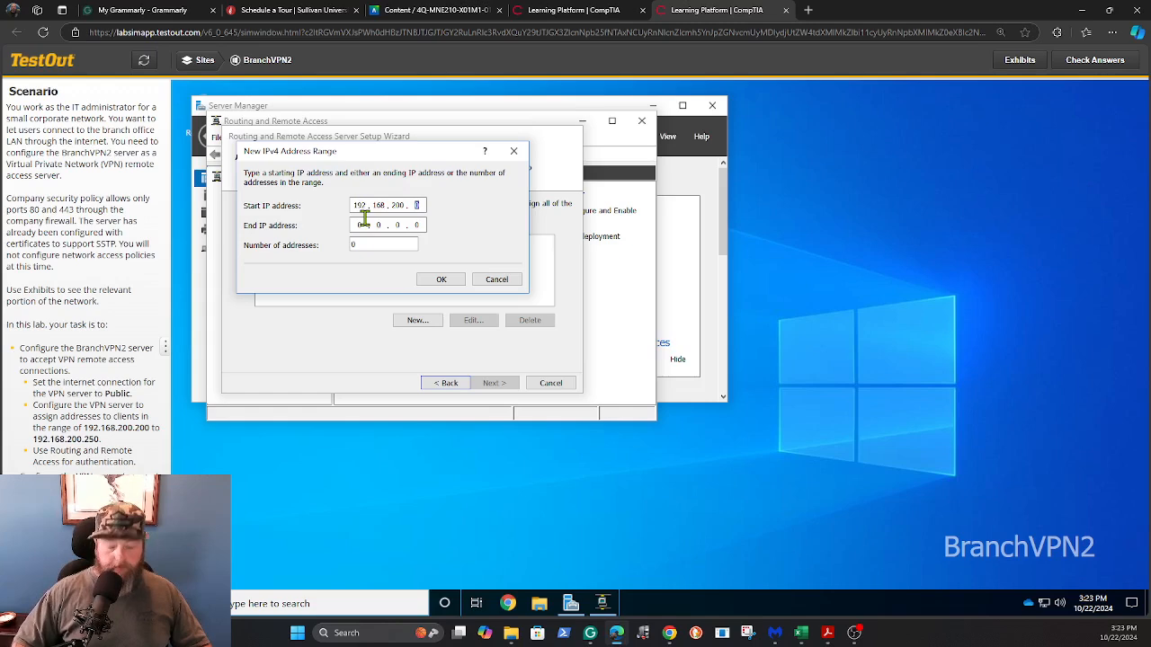
{"action": "type", "text": "200"}
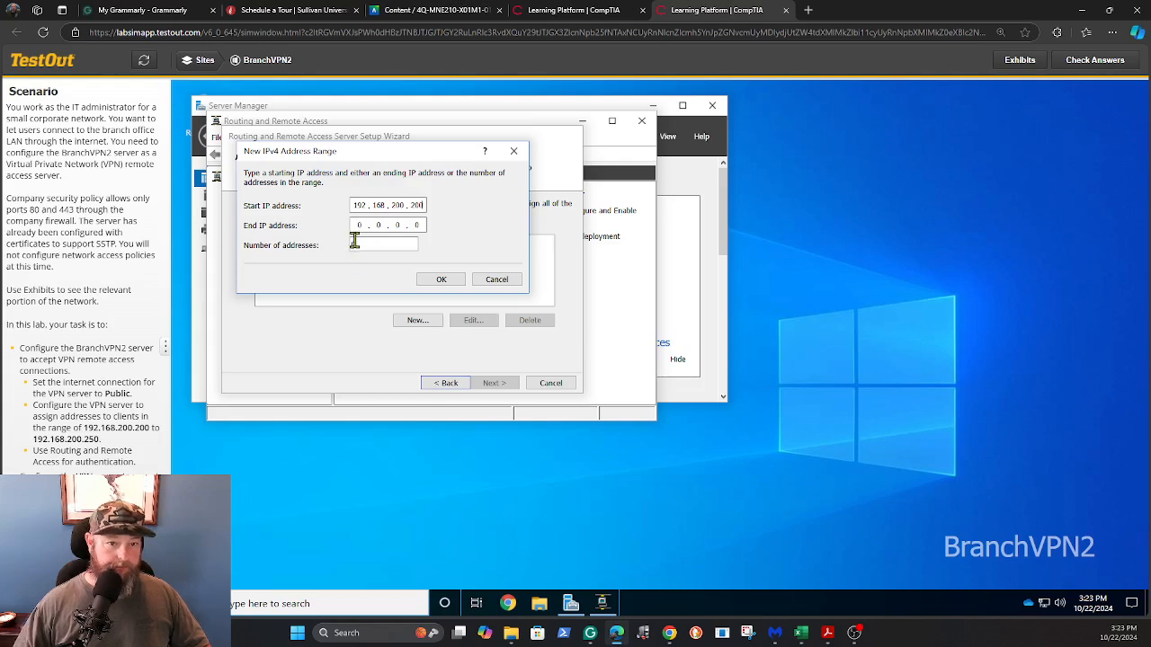
{"action": "left_click", "coordinate": [359, 228]}
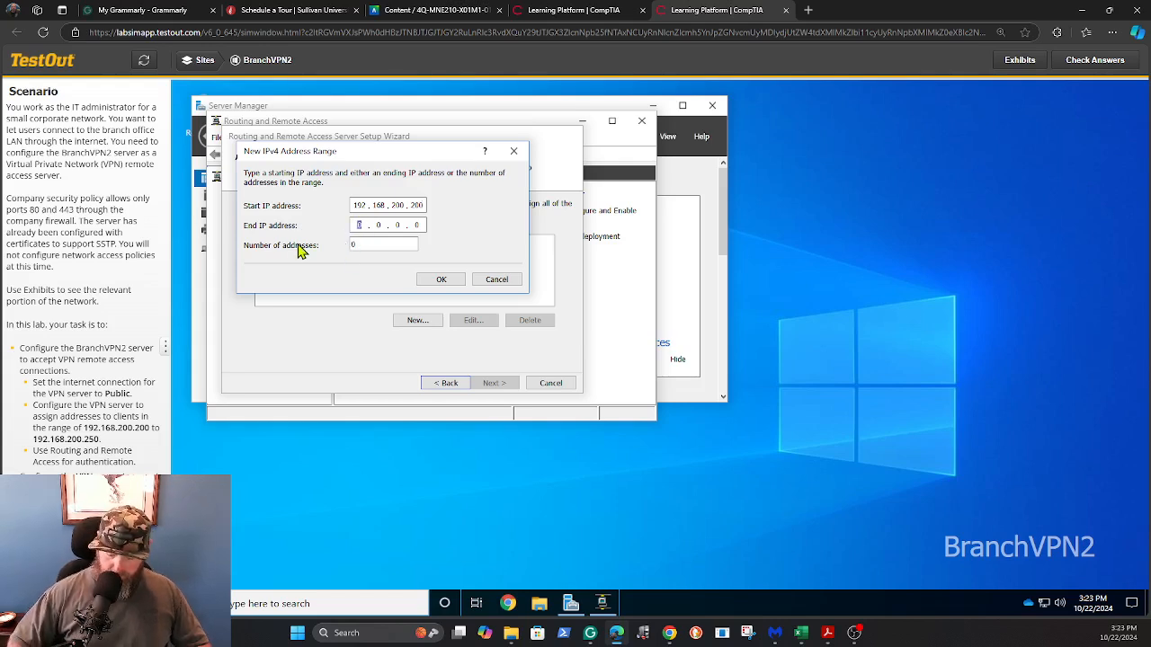
{"action": "type", "text": "192 . 168 . 2"}
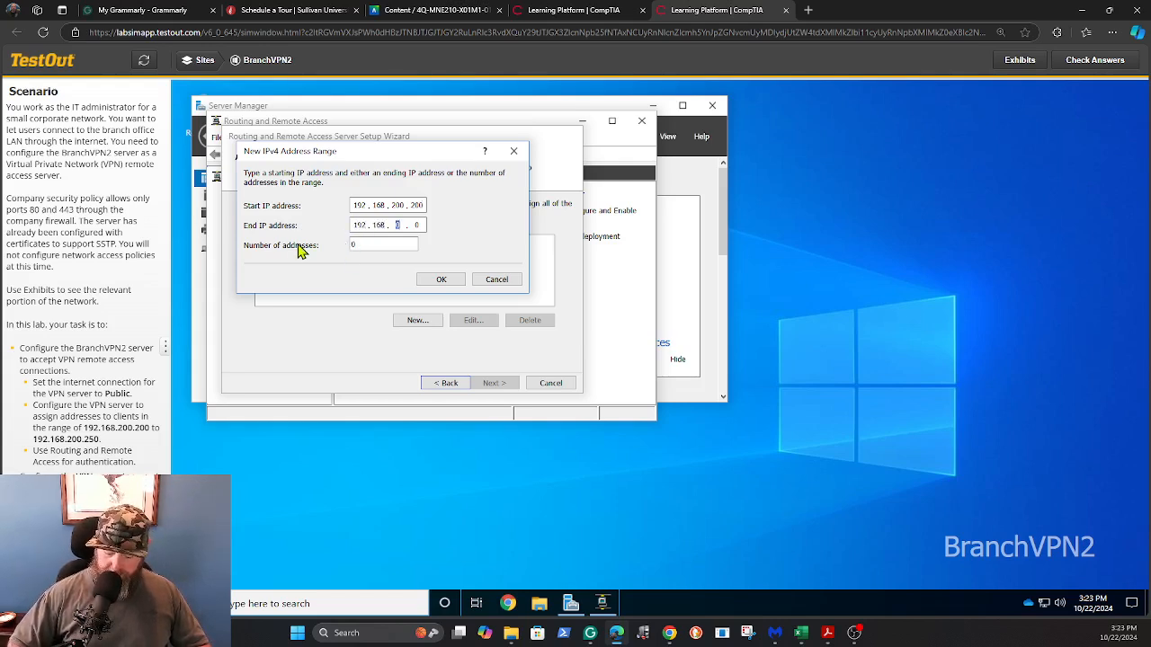
{"action": "type", "text": "00 . 250"}
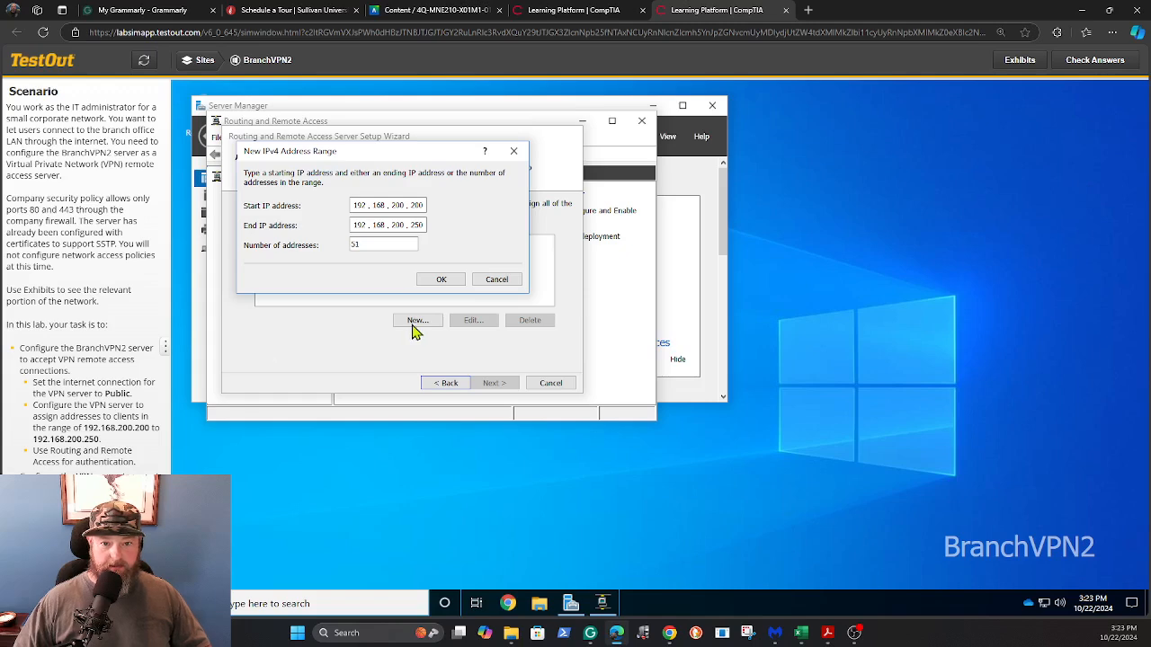
{"action": "left_click", "coordinate": [443, 280]}
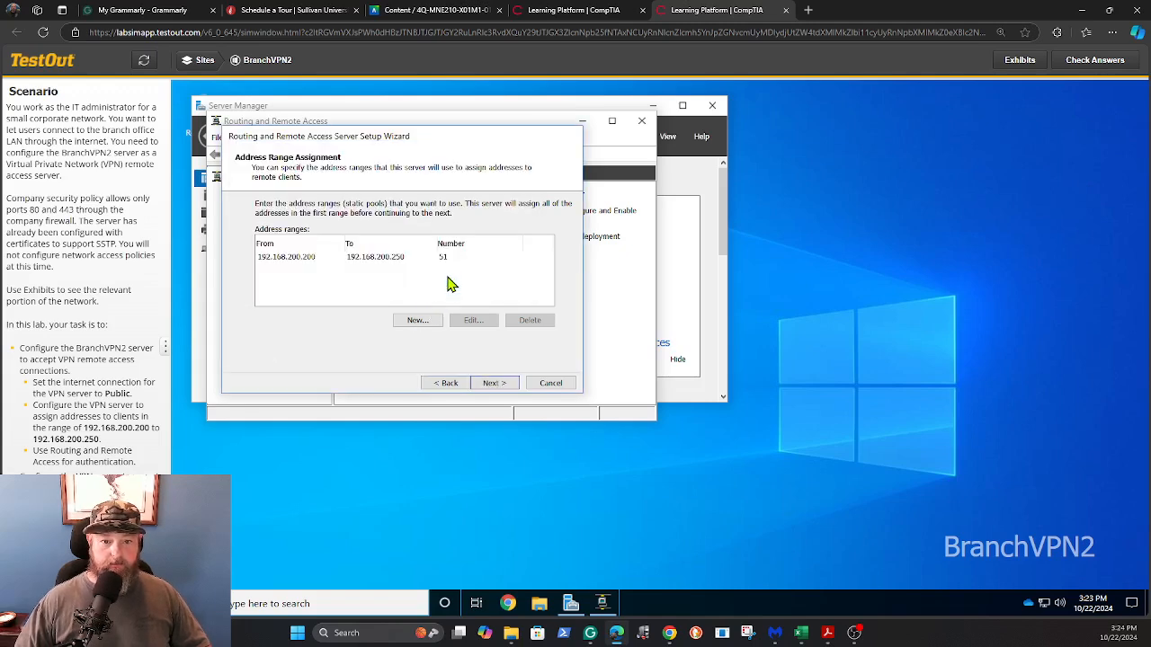
{"action": "left_click", "coordinate": [494, 384]}
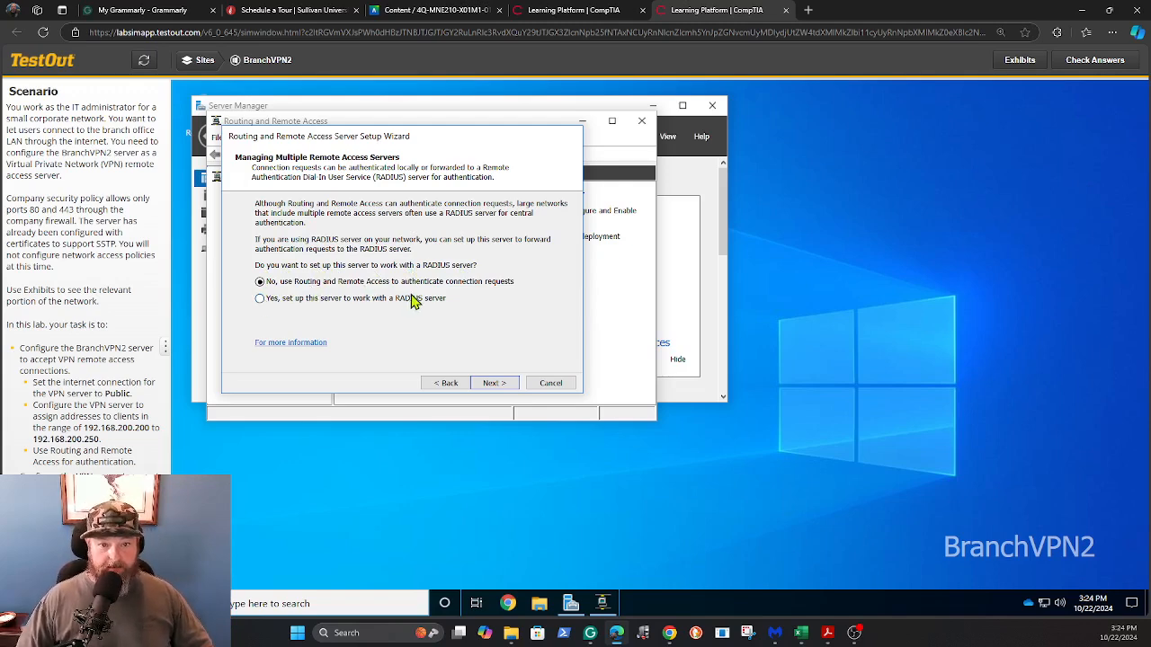
Step: Keep Routing and Remote Access as the authentication method and complete the server setup wizard
{"action": "left_click", "coordinate": [490, 385]}
{"action": "left_click", "coordinate": [492, 384]}
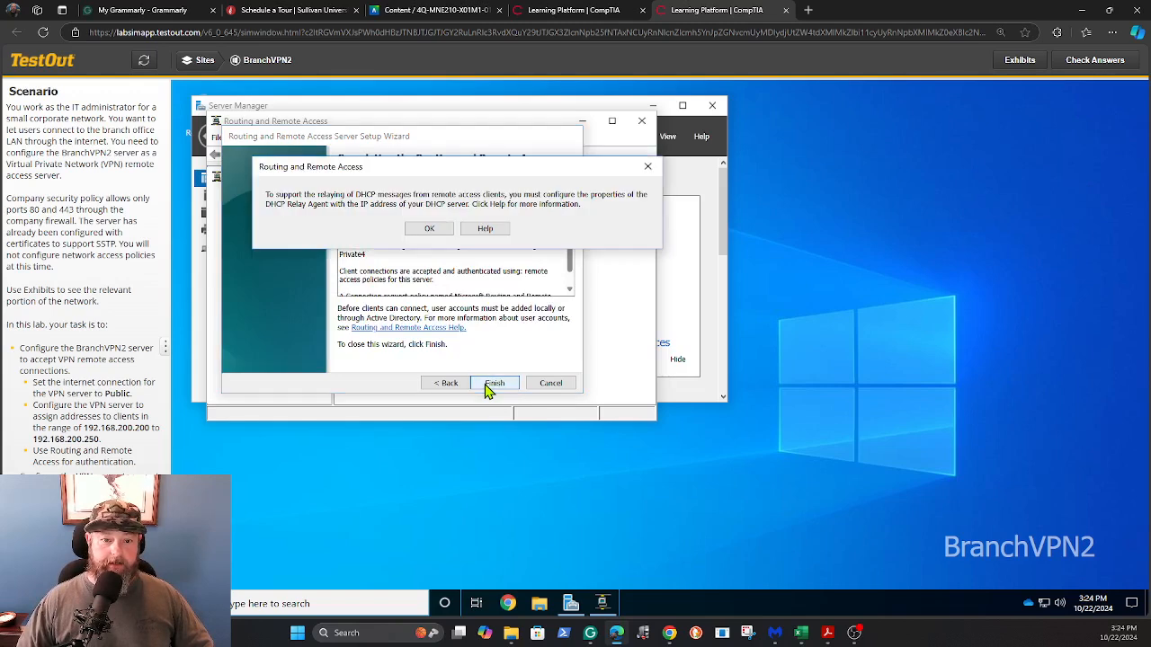
{"action": "left_click", "coordinate": [429, 230]}
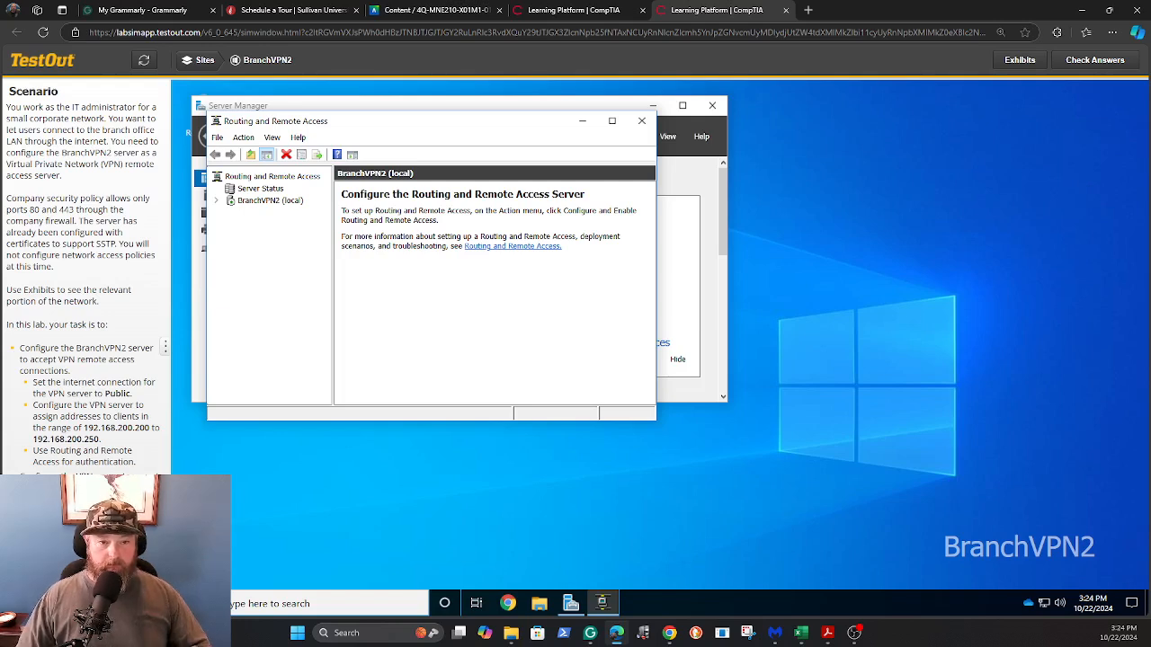
Step: Set the maximum ports of the WAN Miniport (SSTP) device on BranchVPN2 to 15, accepting the port reduction
{"action": "left_click", "coordinate": [219, 200]}
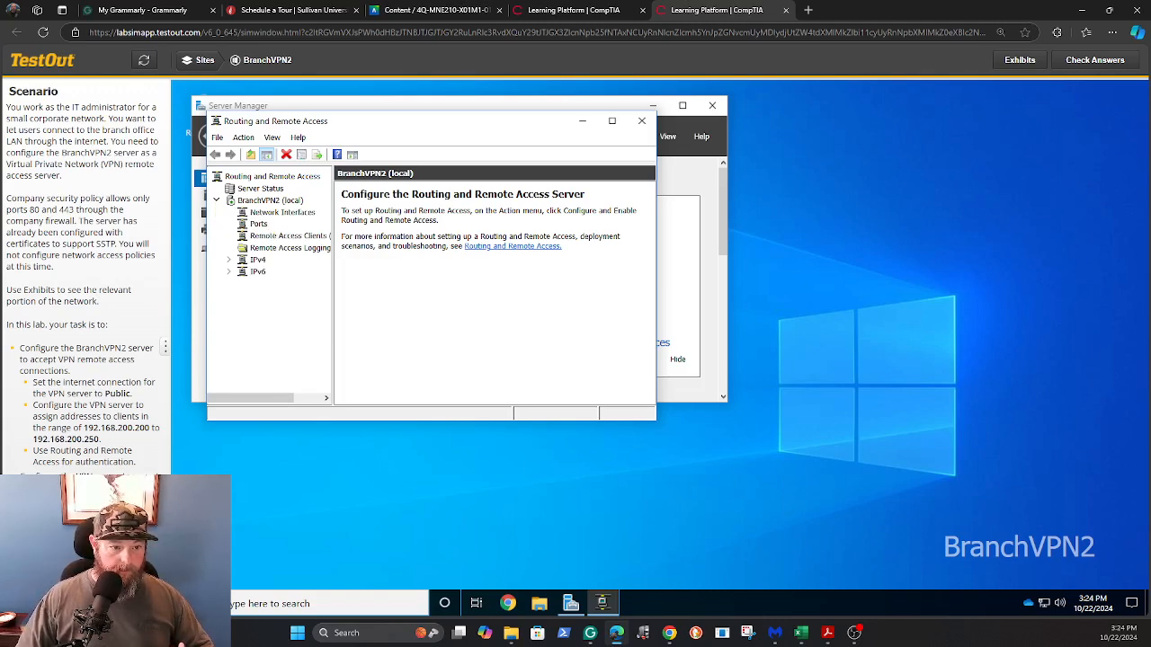
{"action": "right_click", "coordinate": [258, 225]}
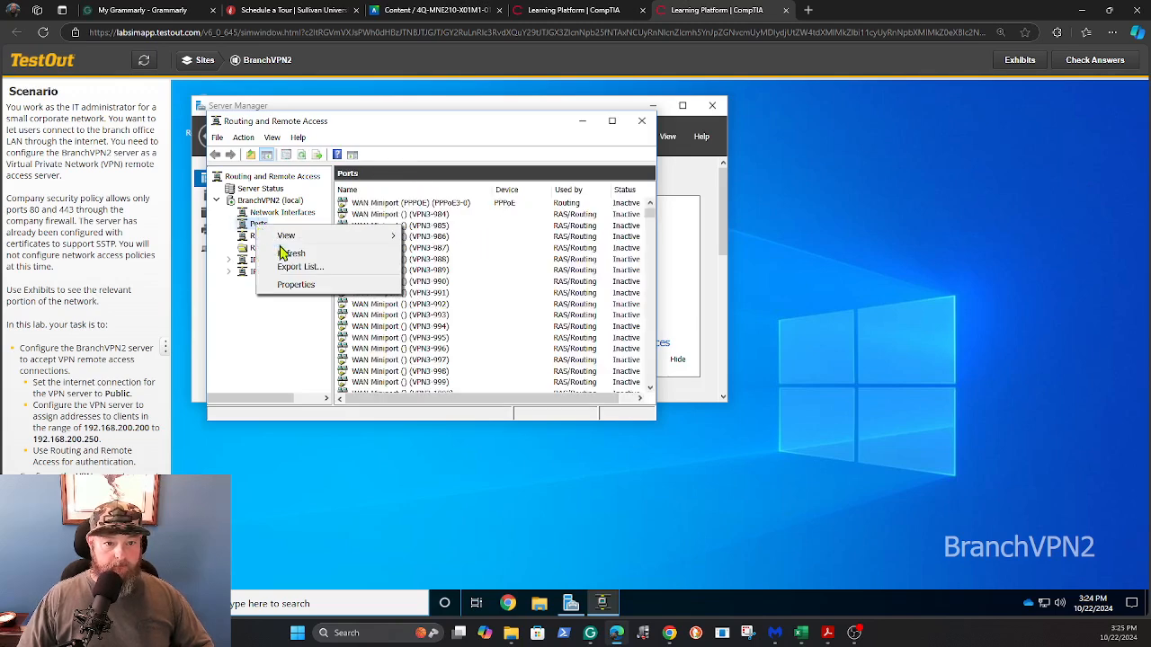
{"action": "left_click", "coordinate": [289, 286]}
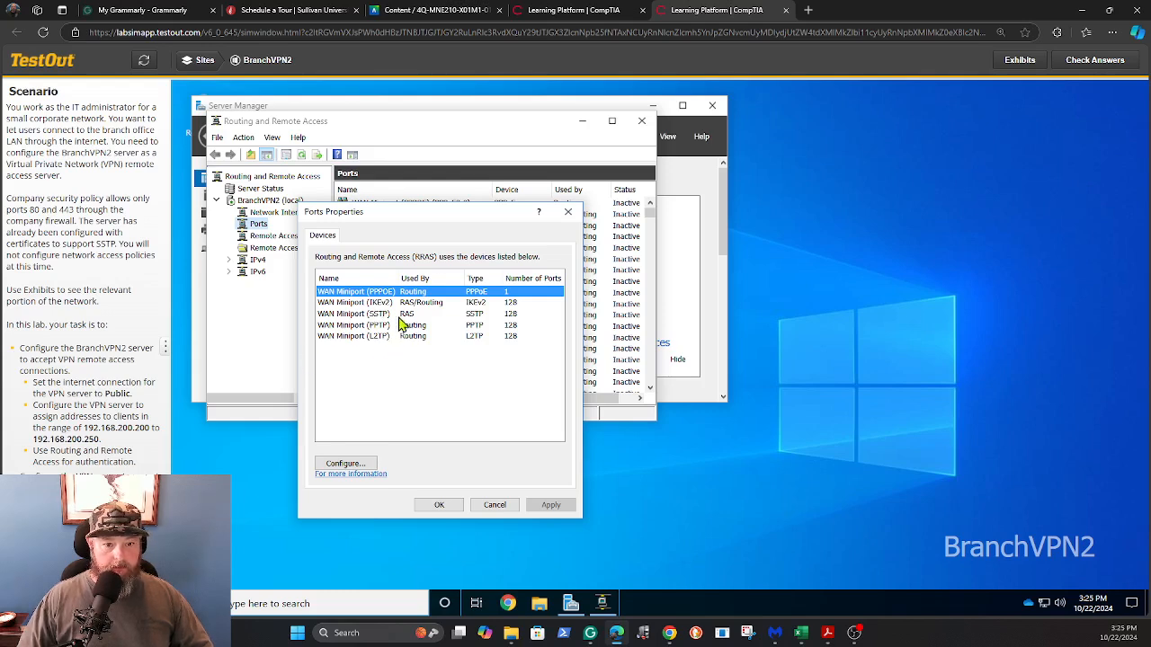
{"action": "left_click", "coordinate": [357, 316]}
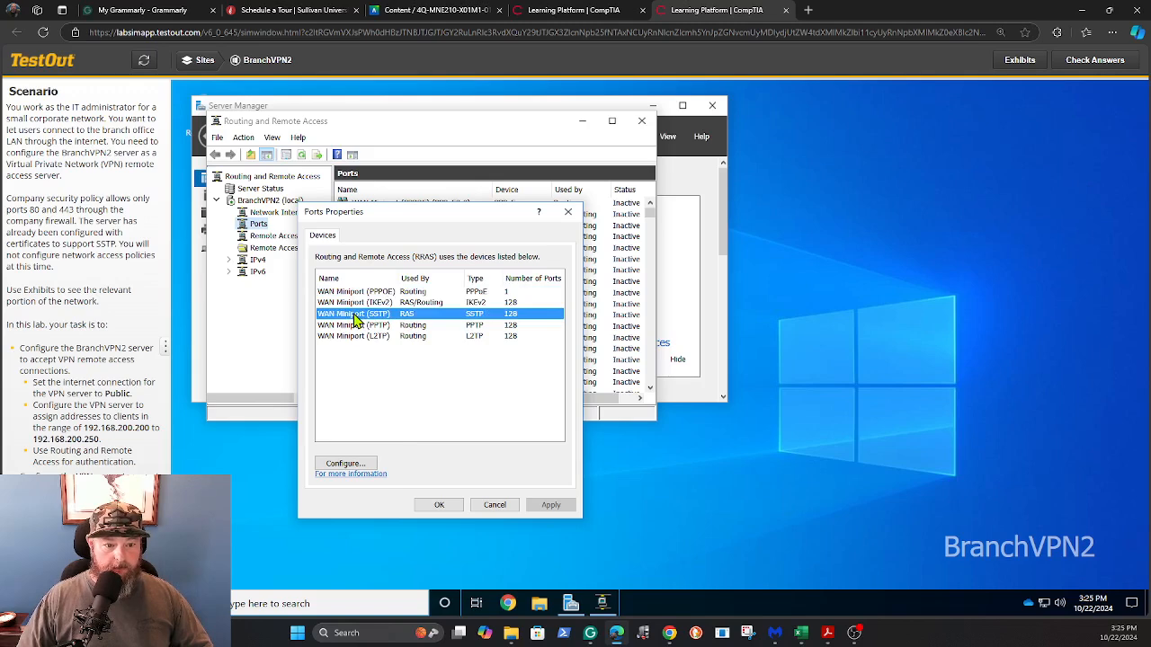
{"action": "left_click", "coordinate": [337, 468]}
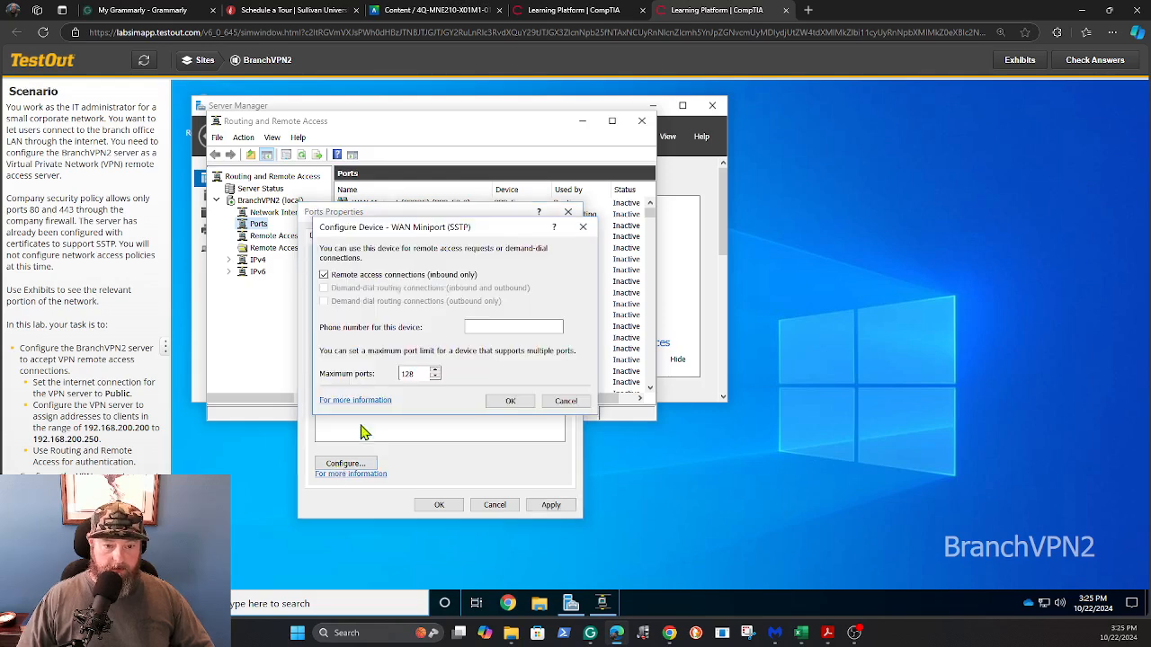
{"action": "double_click", "coordinate": [405, 373]}
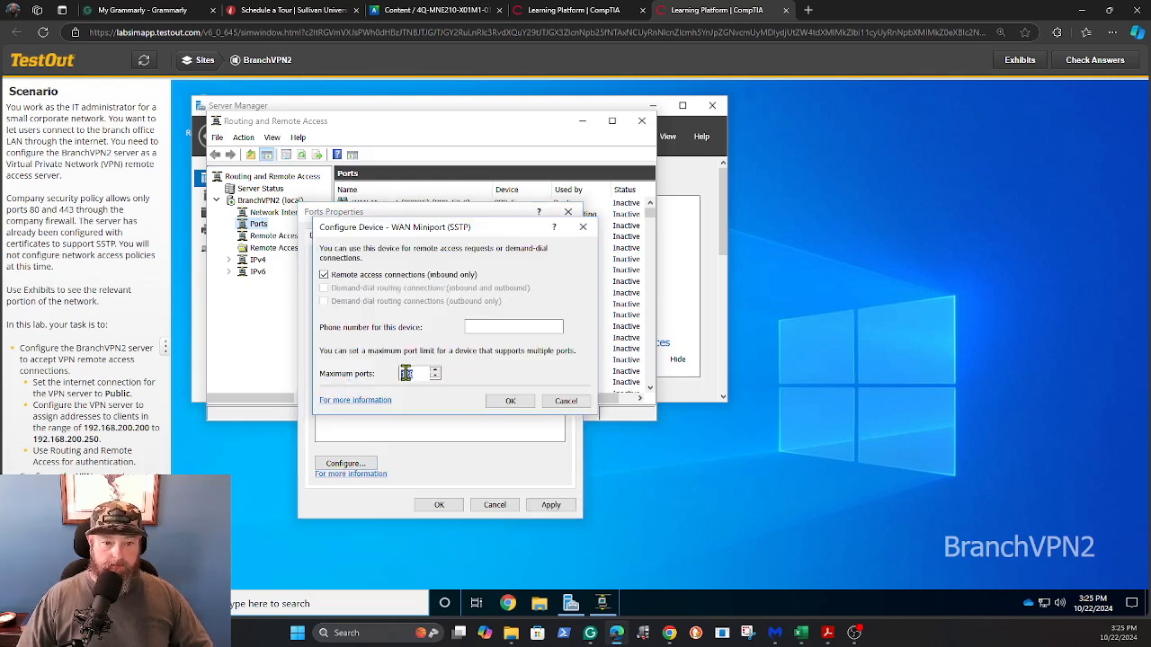
{"action": "type", "text": "5"}
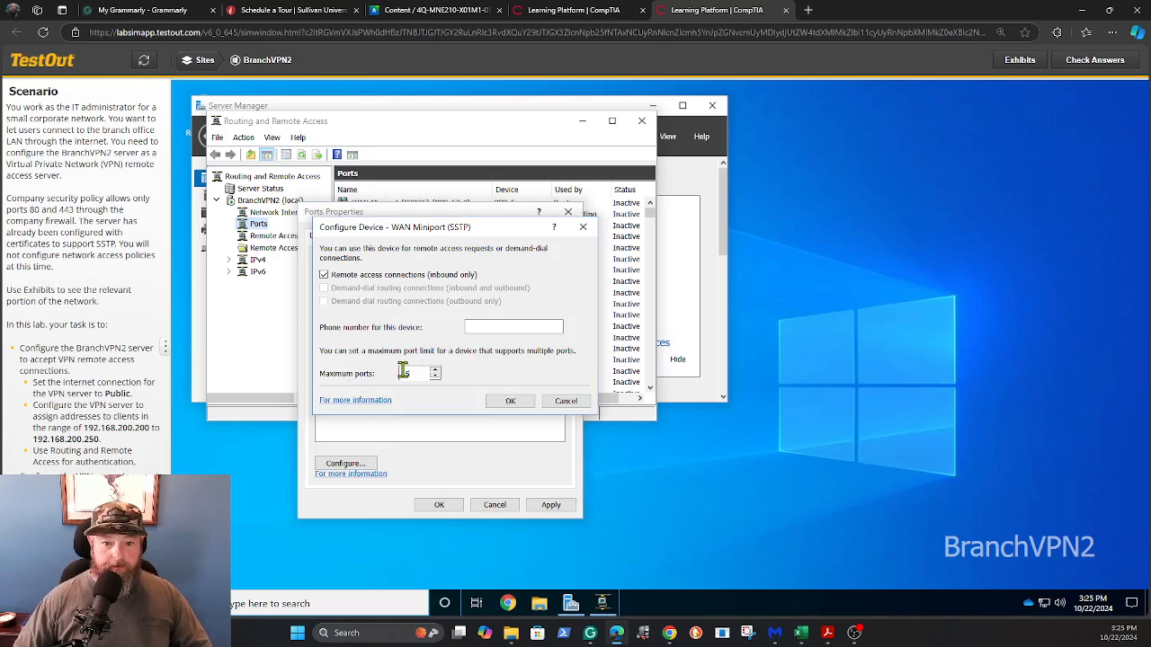
{"action": "left_click", "coordinate": [513, 402]}
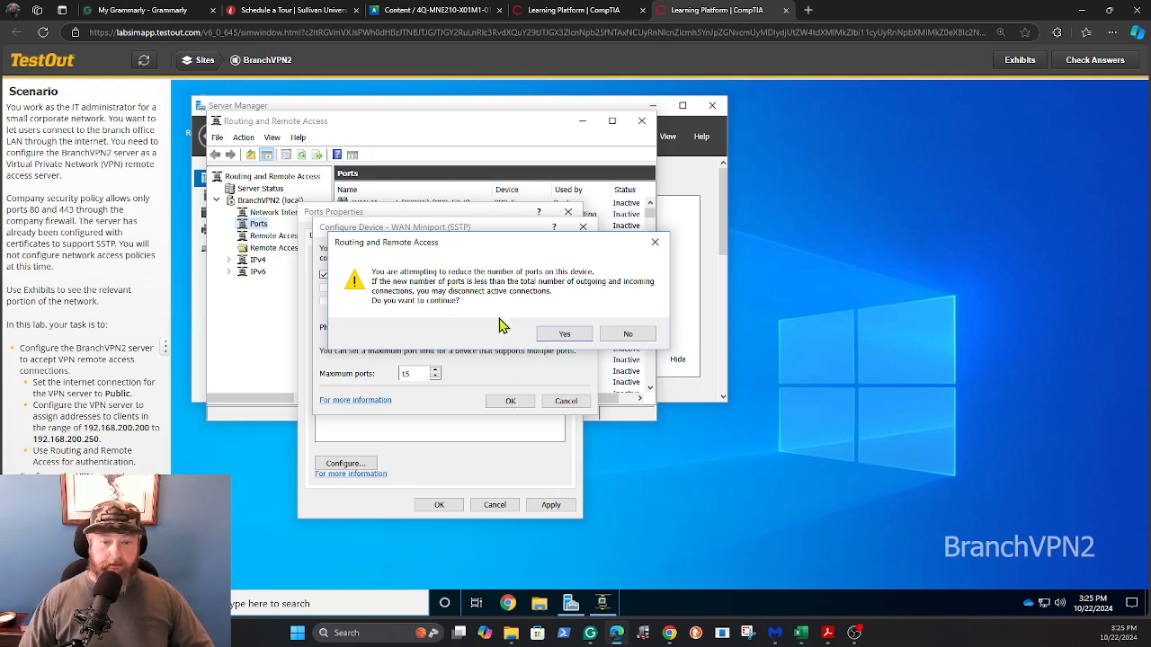
{"action": "left_click", "coordinate": [555, 335]}
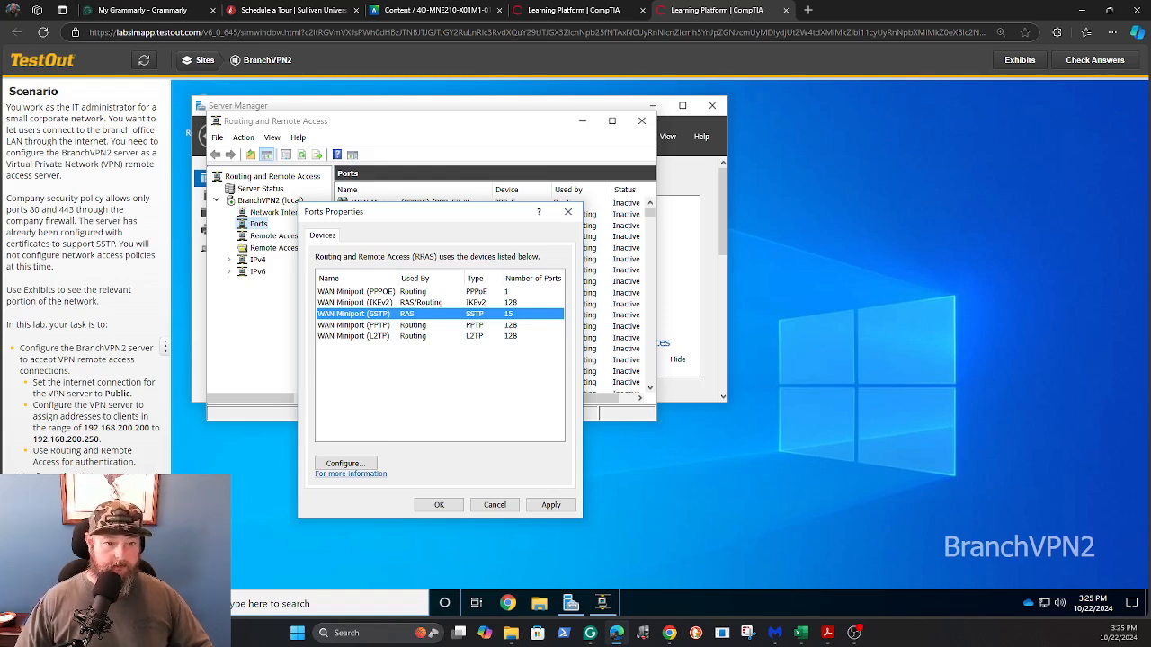
Step: Disable both remote access and inbound and outbound demand-dial routing connections on the WAN Miniport (IKEv2) device
{"action": "left_click", "coordinate": [345, 303]}
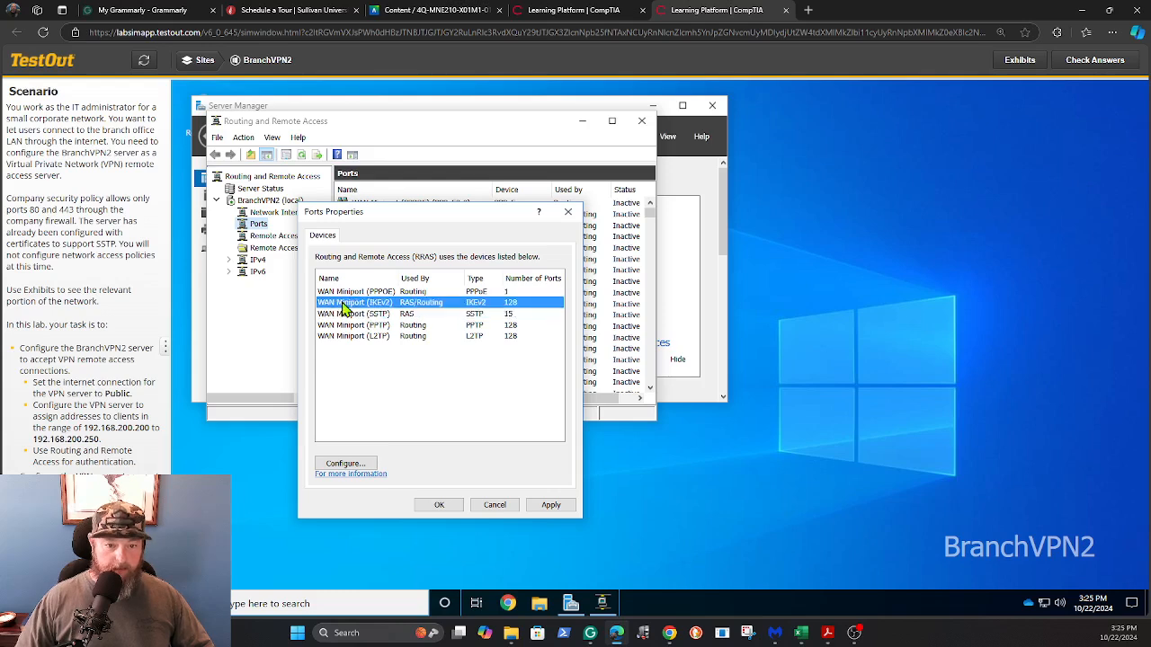
{"action": "left_click", "coordinate": [346, 464]}
{"action": "left_click", "coordinate": [354, 305]}
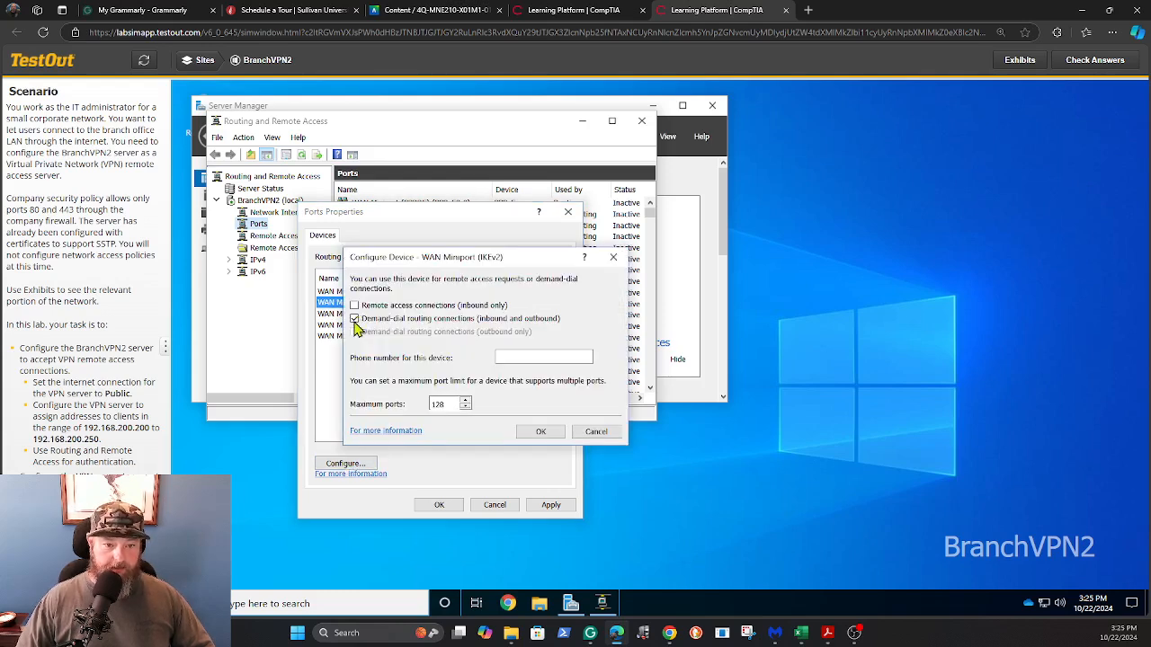
{"action": "left_click", "coordinate": [354, 318]}
{"action": "left_click", "coordinate": [540, 433]}
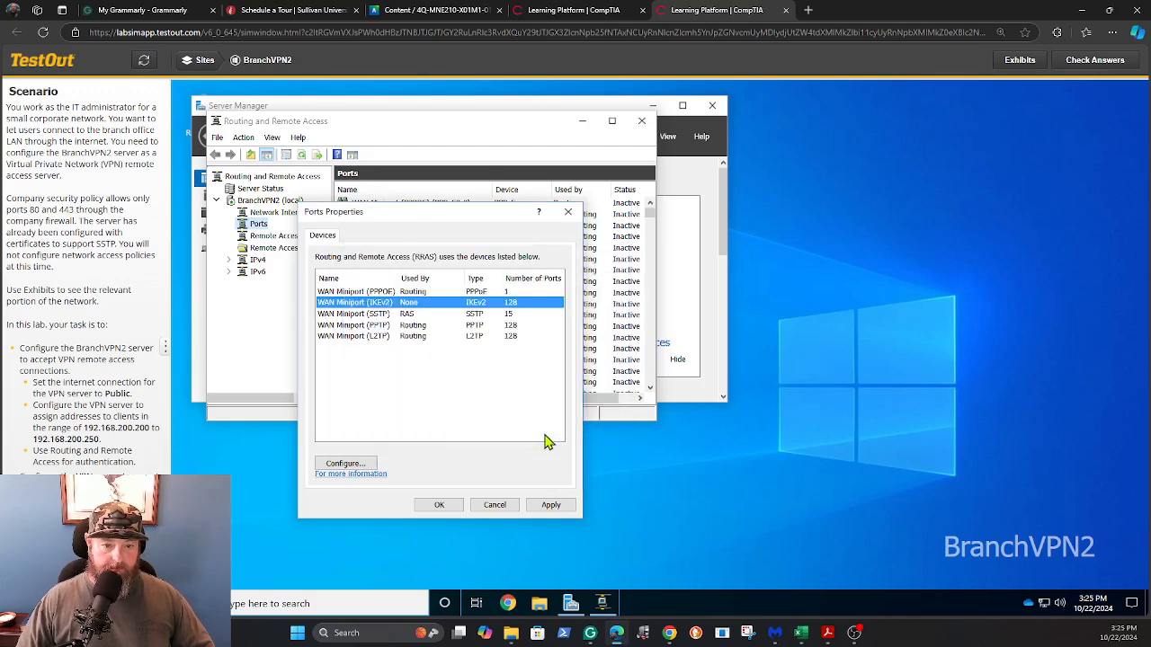
Step: Disable inbound and outbound demand-dial routing connections on the WAN Miniport (PPTP) device
{"action": "left_click", "coordinate": [356, 326]}
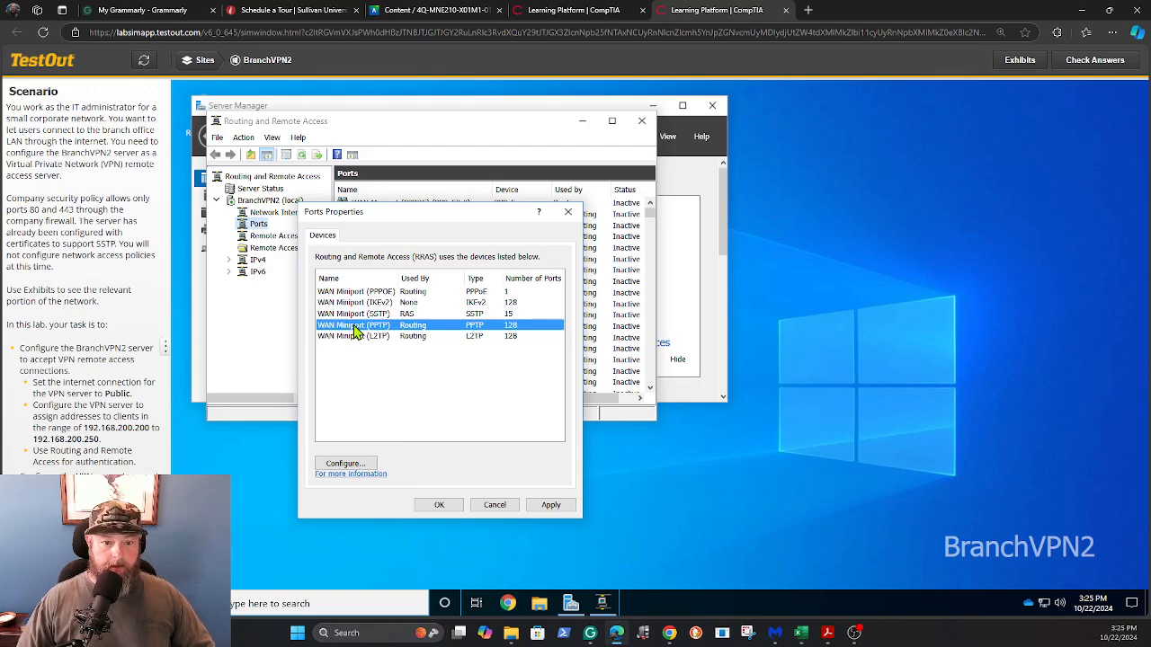
{"action": "left_click", "coordinate": [345, 464]}
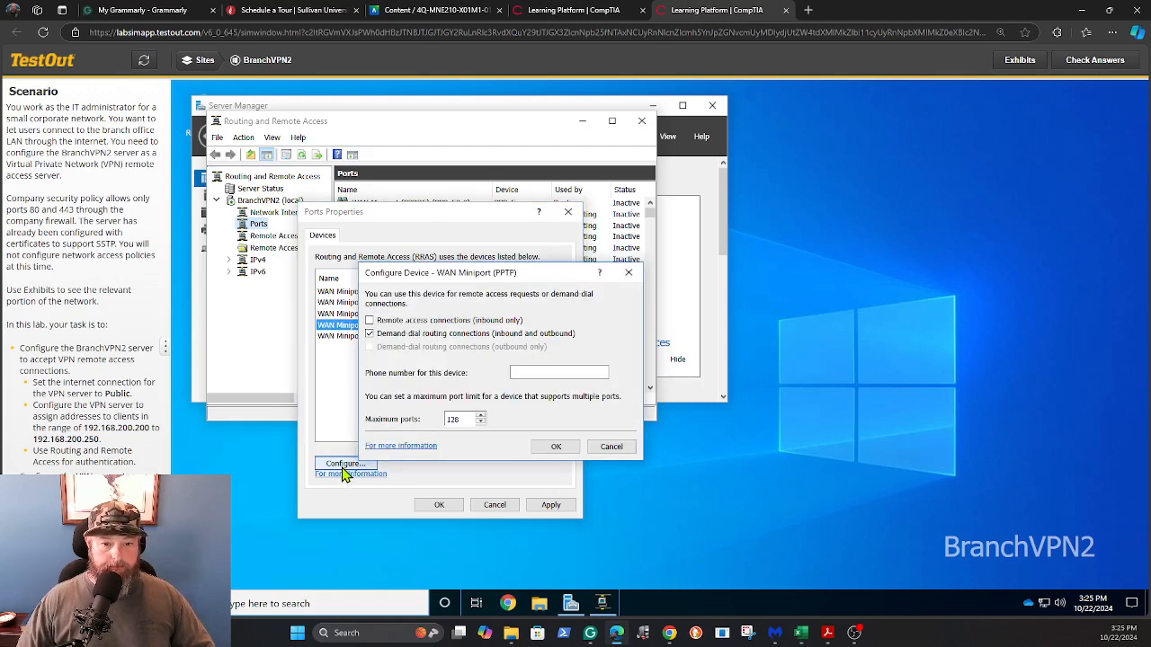
{"action": "left_click", "coordinate": [371, 333]}
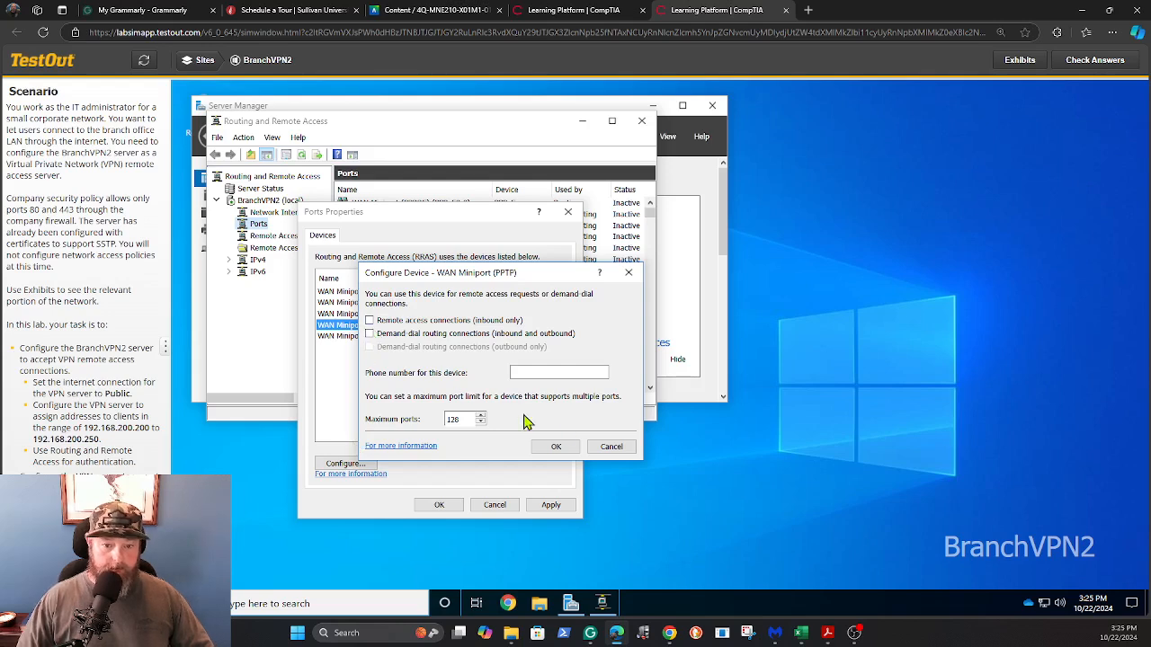
{"action": "left_click", "coordinate": [557, 446]}
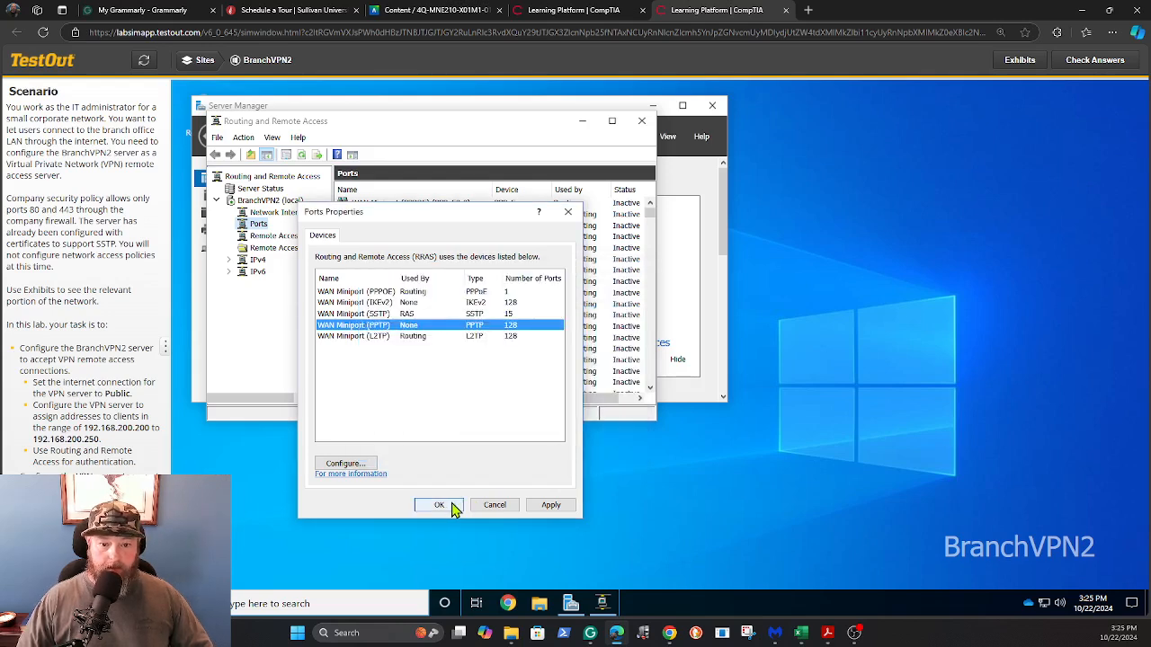
Step: Disable inbound and outbound demand-dial routing connections on the WAN Miniport (L2TP) device and save the port properties
{"action": "left_click", "coordinate": [358, 337]}
{"action": "left_click", "coordinate": [345, 464]}
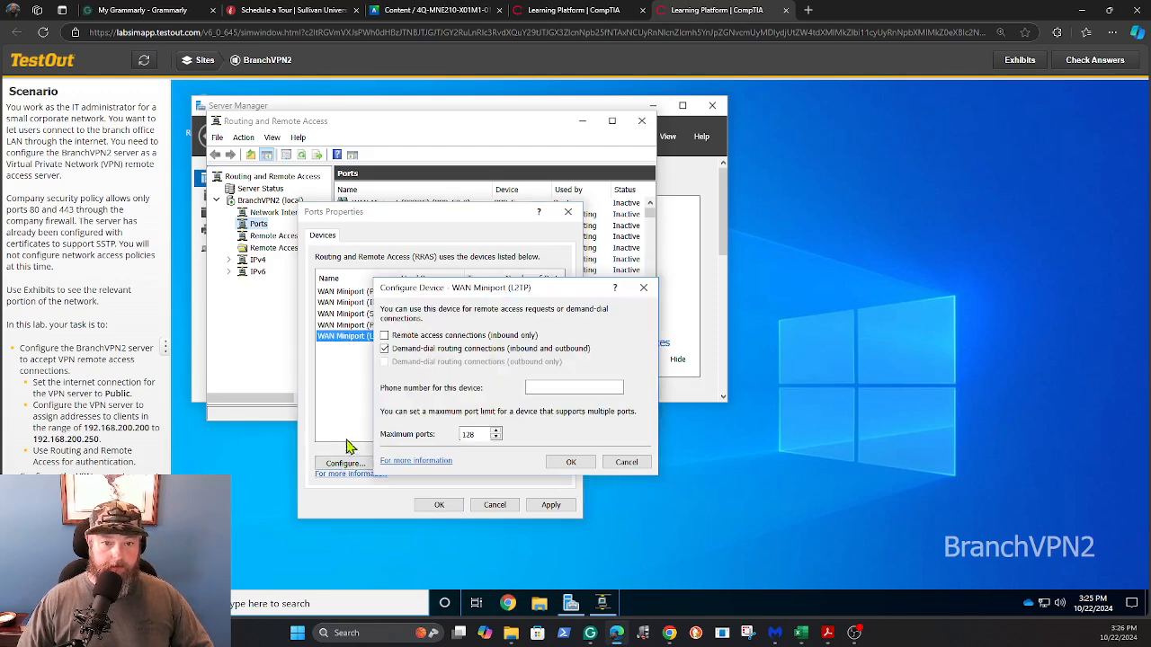
{"action": "left_click", "coordinate": [384, 348]}
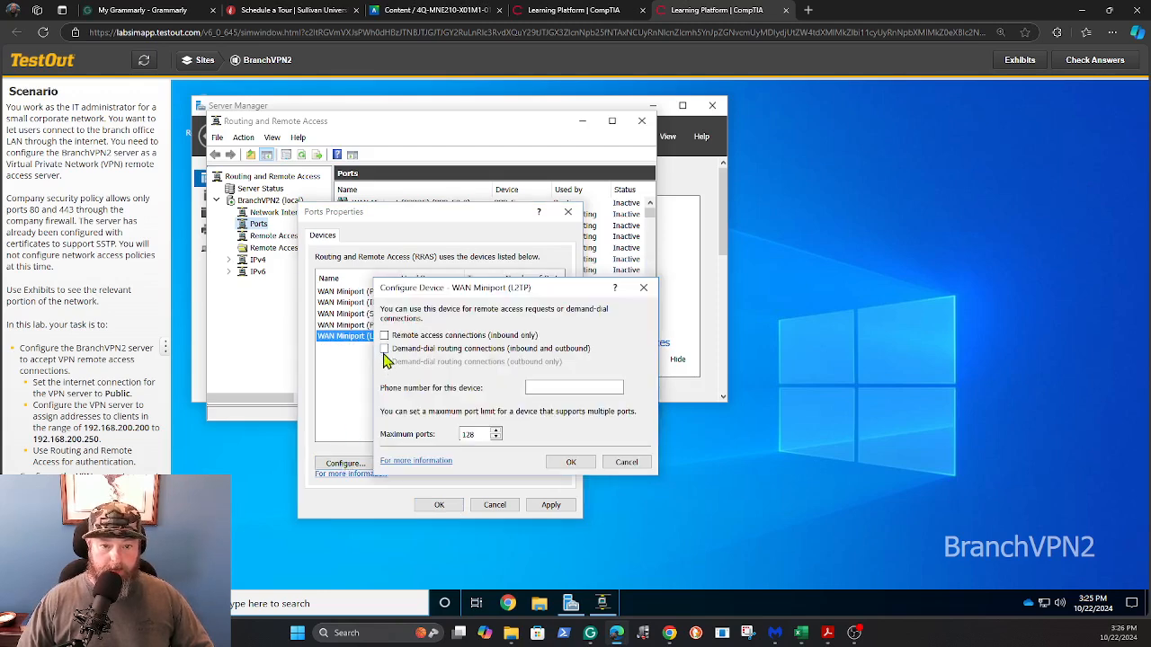
{"action": "left_click", "coordinate": [571, 463]}
{"action": "left_click", "coordinate": [438, 506]}
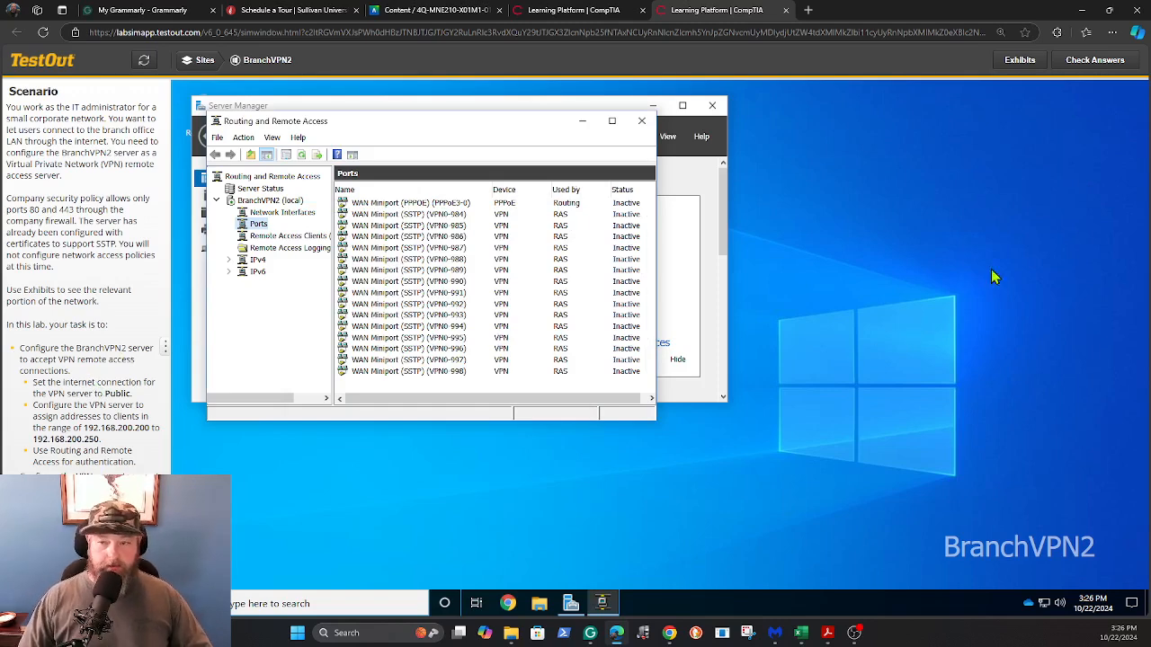
Step: Check the lab answers for the BranchVPN2 configuration
{"action": "left_click", "coordinate": [1093, 66]}
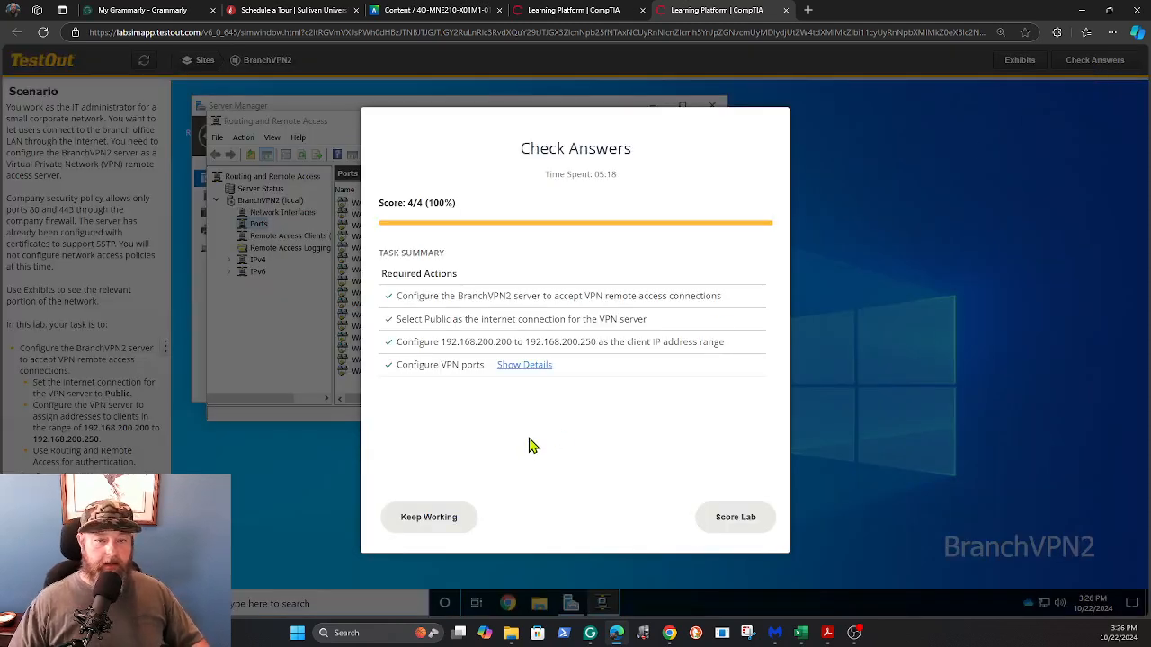